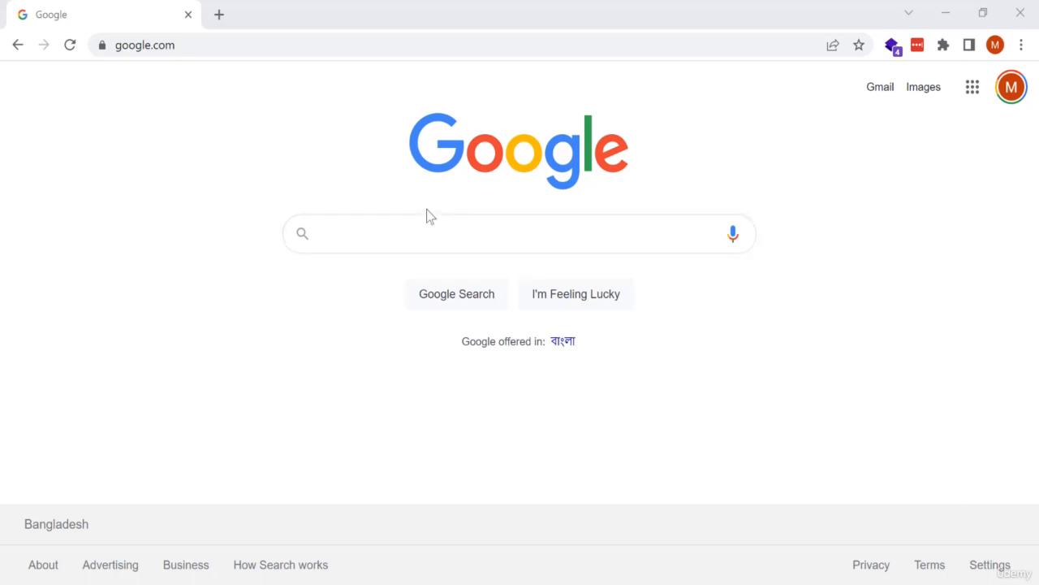
- Search Google for "laragon" and open the official laragon.org website from the results
left_click(438, 234)
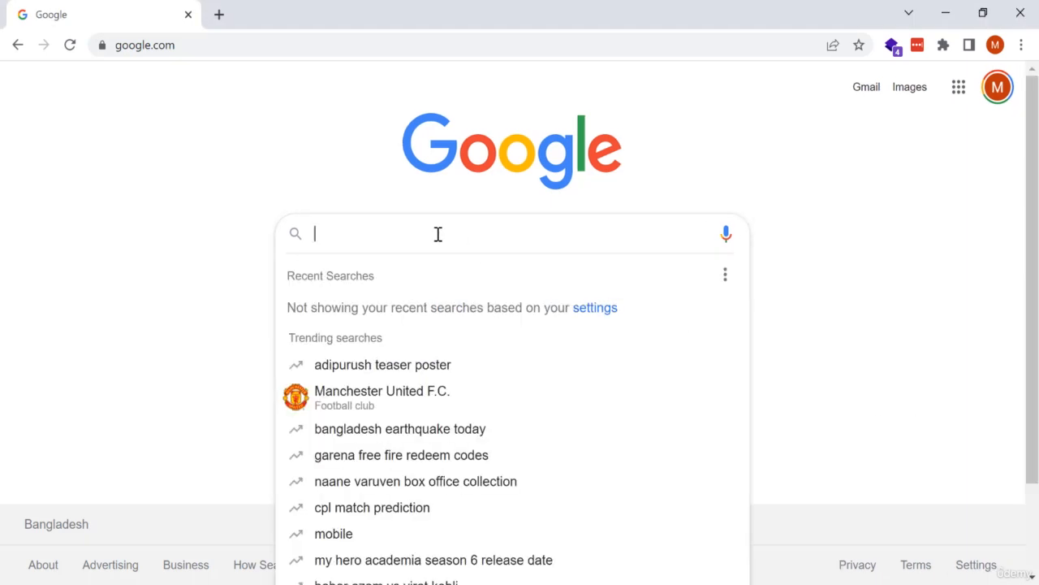
type("laragon")
key("Return")
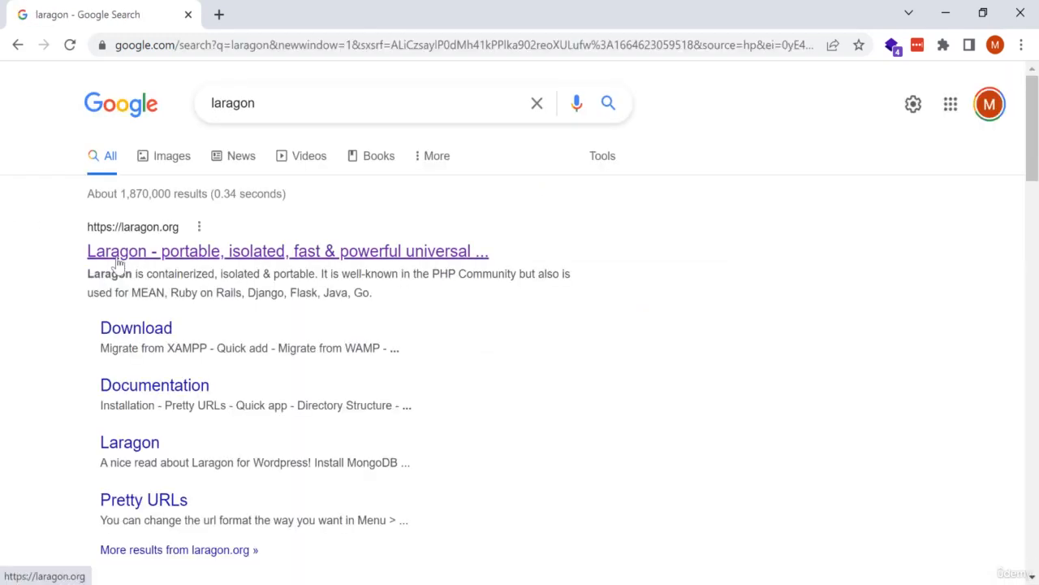
left_click(128, 260)
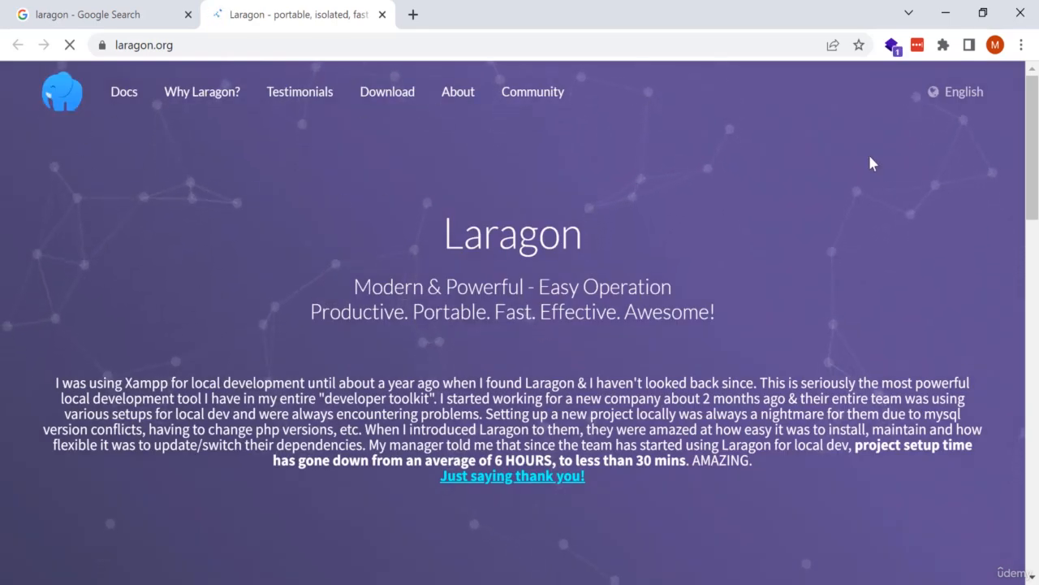
- Look over the Laragon homepage and open the site's Download page
scroll(601, 373, "down", 7)
scroll(601, 366, "down", 5)
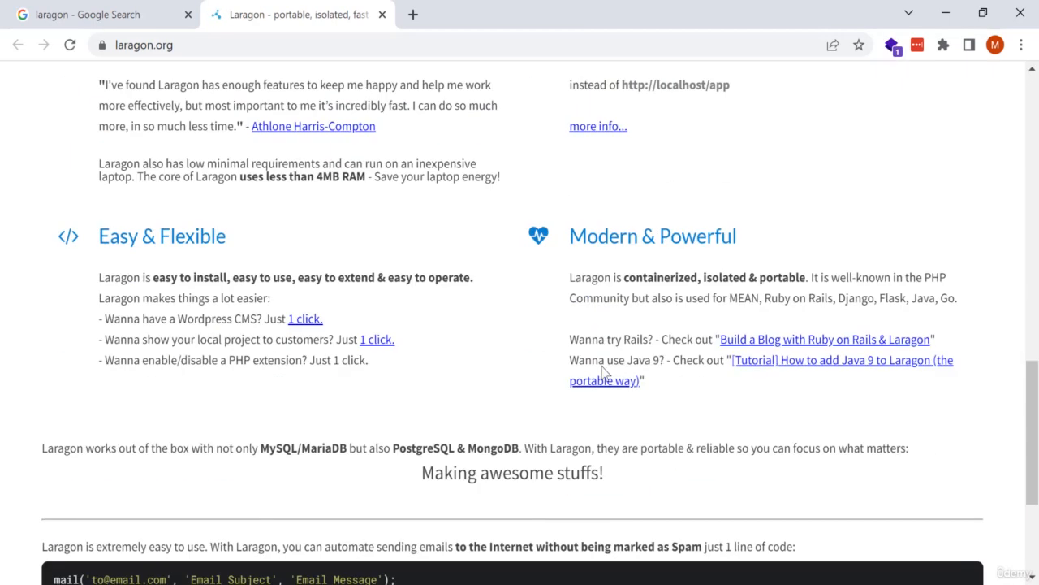
scroll(601, 366, "up", 15)
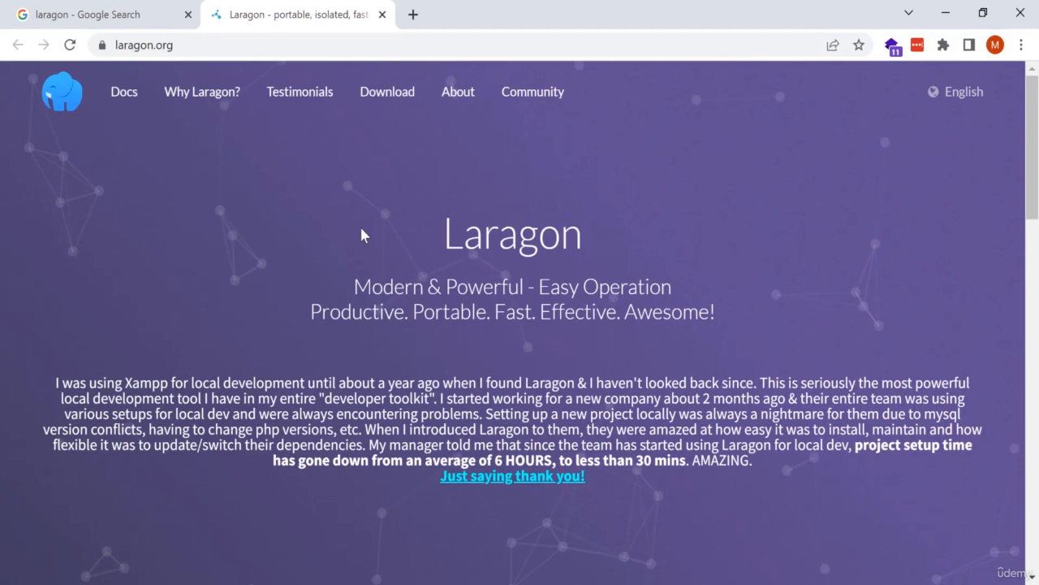
left_click(389, 101)
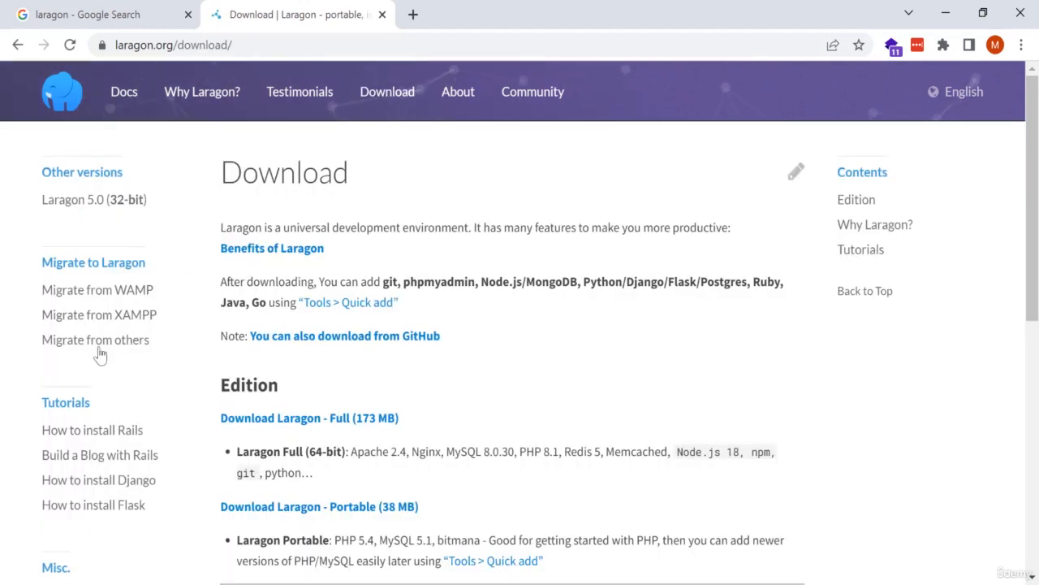
- Review the available editions and download Laragon Full (173 MB), saving it as laragon-wamp_2.exe in the Programs category
scroll(613, 309, "down", 1)
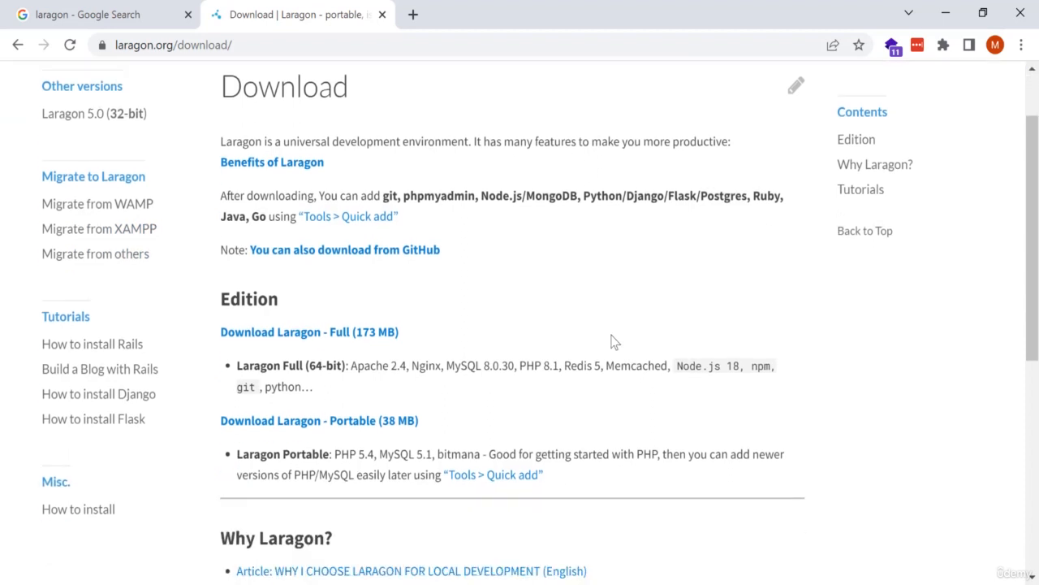
scroll(613, 341, "down", 2)
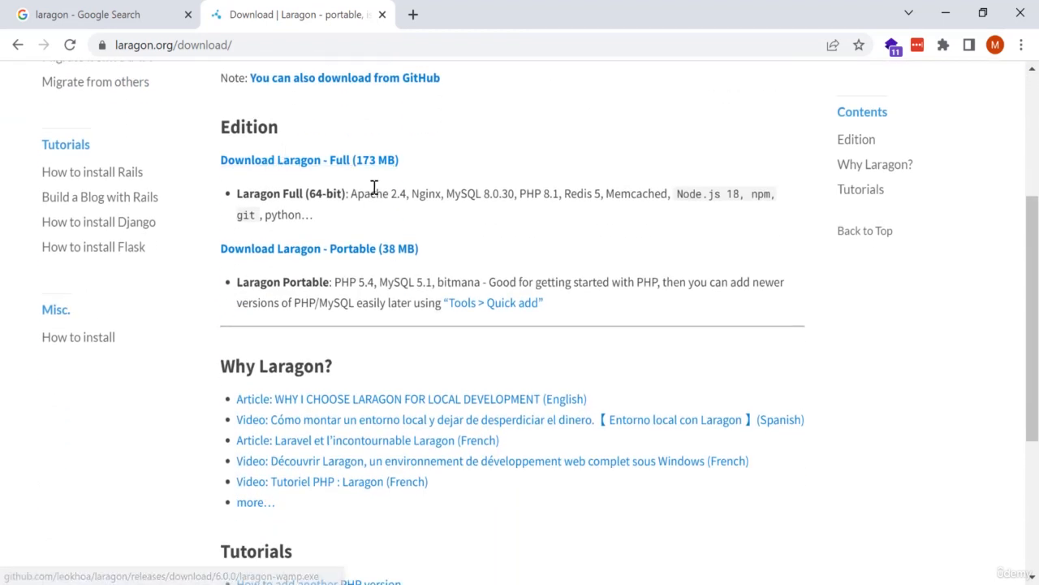
scroll(376, 186, "up", 1)
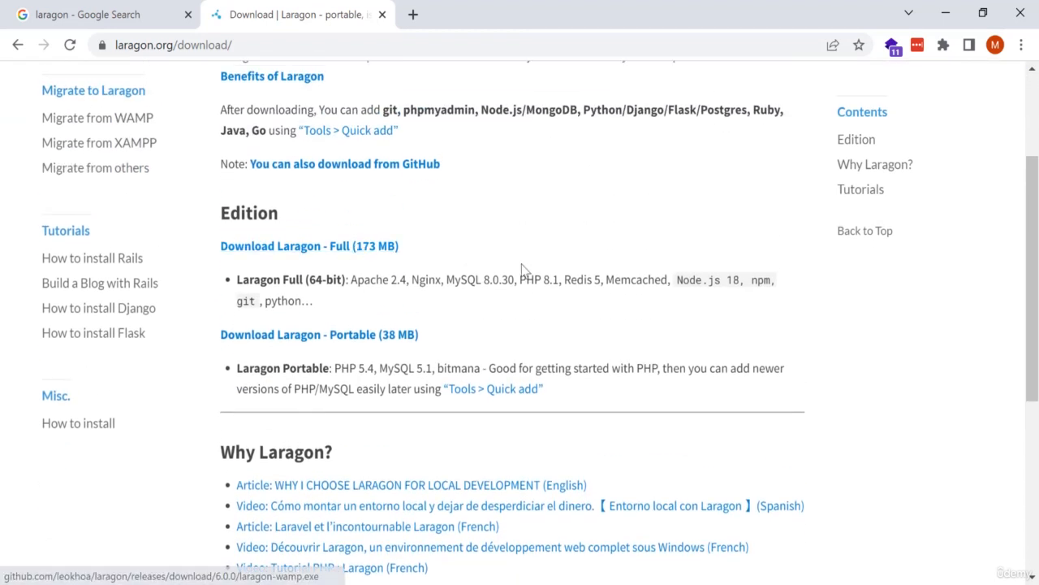
left_click_drag(521, 279, 563, 280)
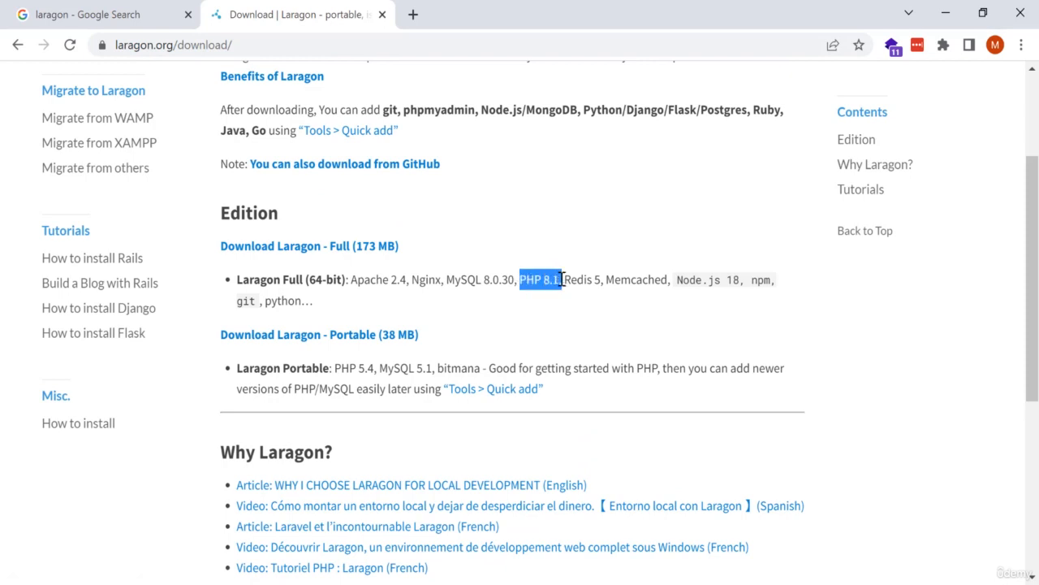
left_click(618, 171)
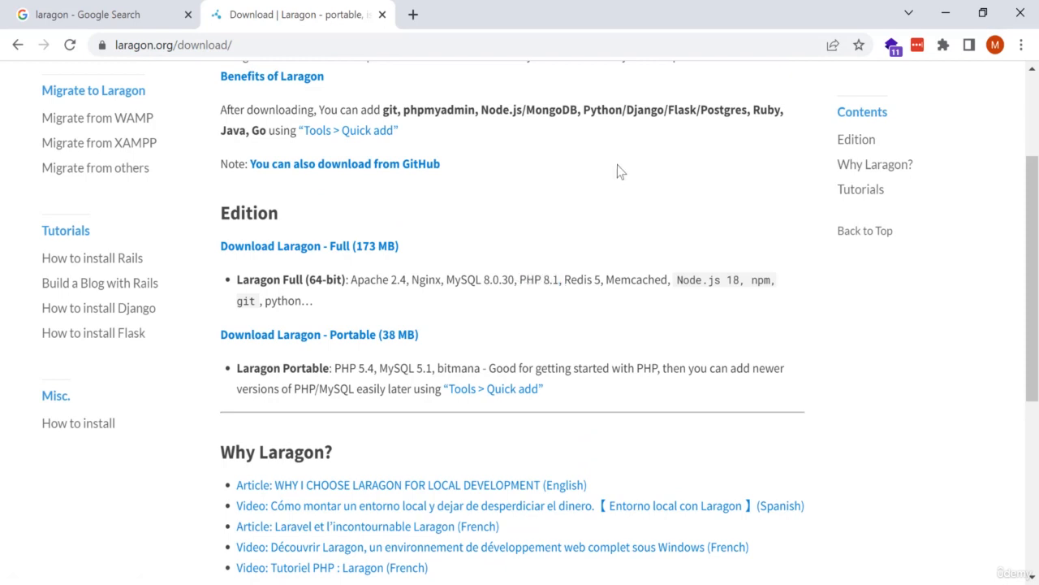
left_click(307, 248)
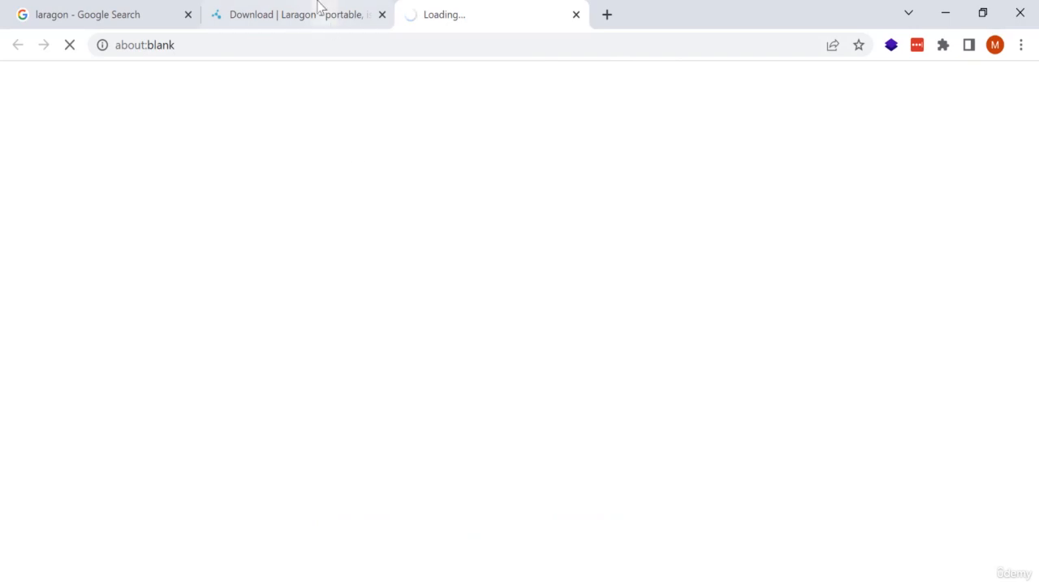
left_click(322, 12)
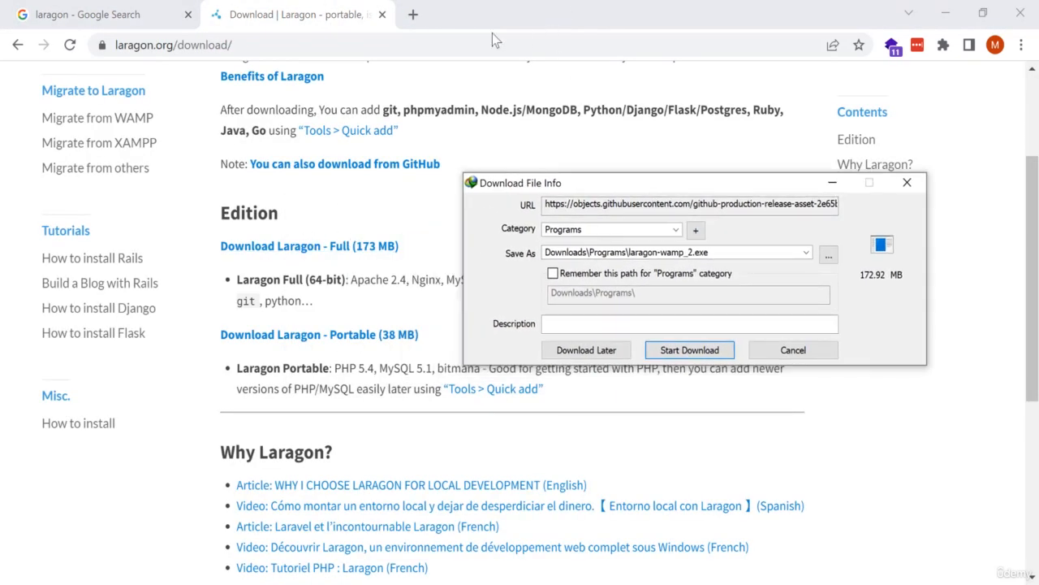
left_click(697, 350)
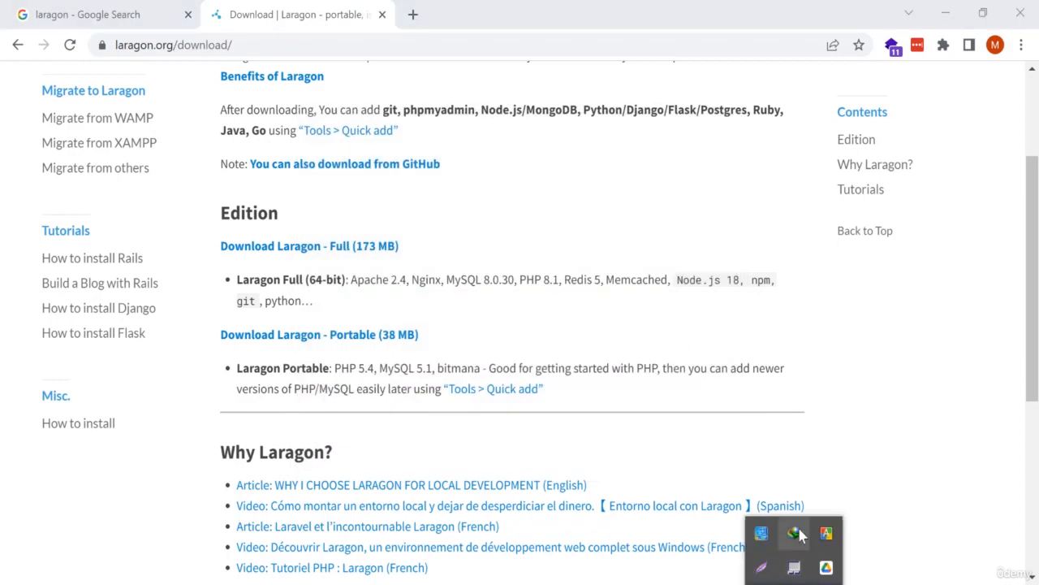
- Switch to Internet Download Manager and open the containing folder of laragon-wamp_2.exe in a maximized window
left_click(791, 534)
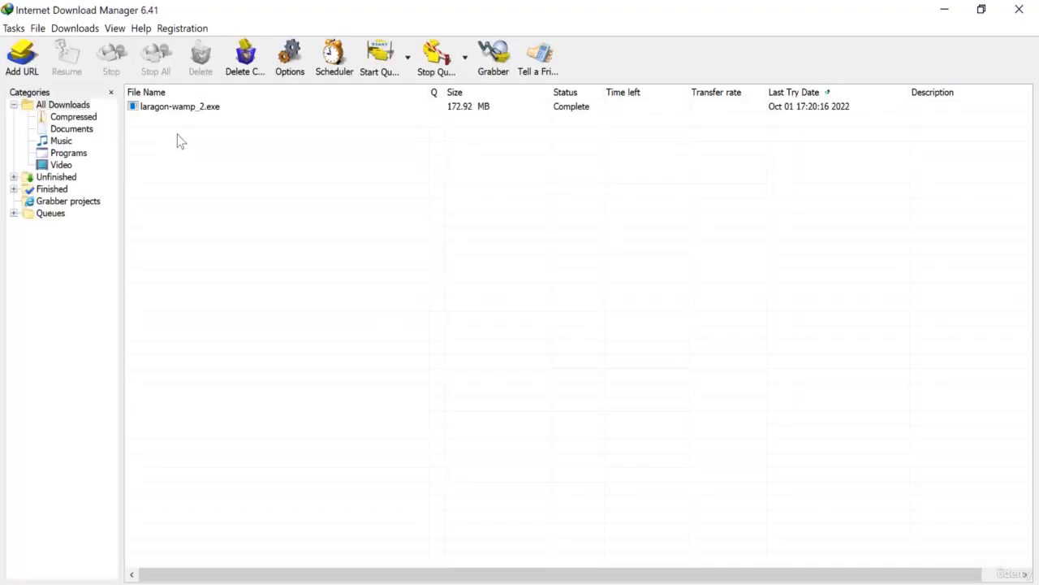
left_click(188, 111)
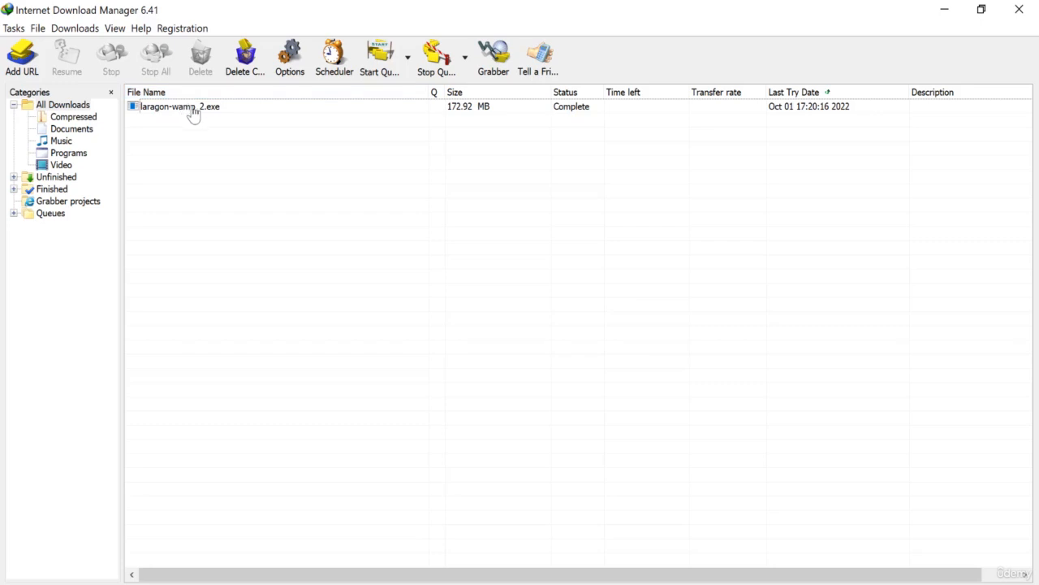
right_click(207, 112)
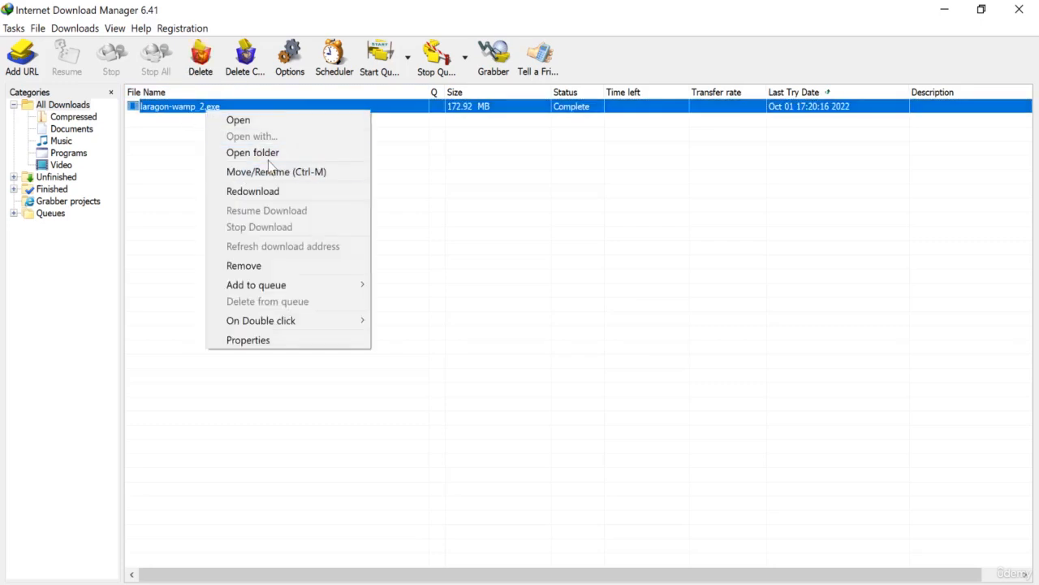
left_click(270, 154)
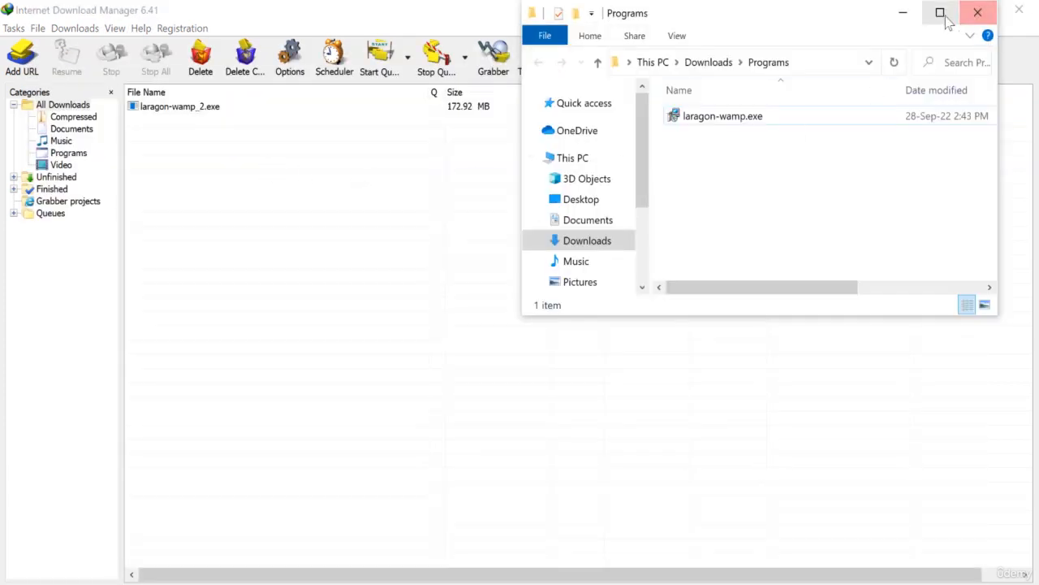
left_click(942, 15)
- Run laragon-wamp.exe as administrator and accept English as the setup language
left_click(194, 119)
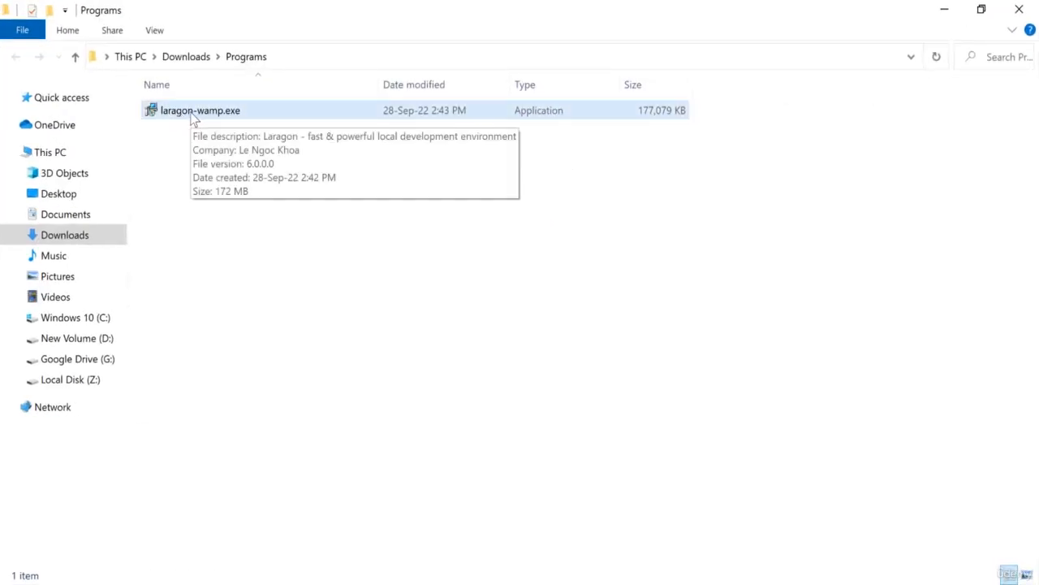
right_click(213, 116)
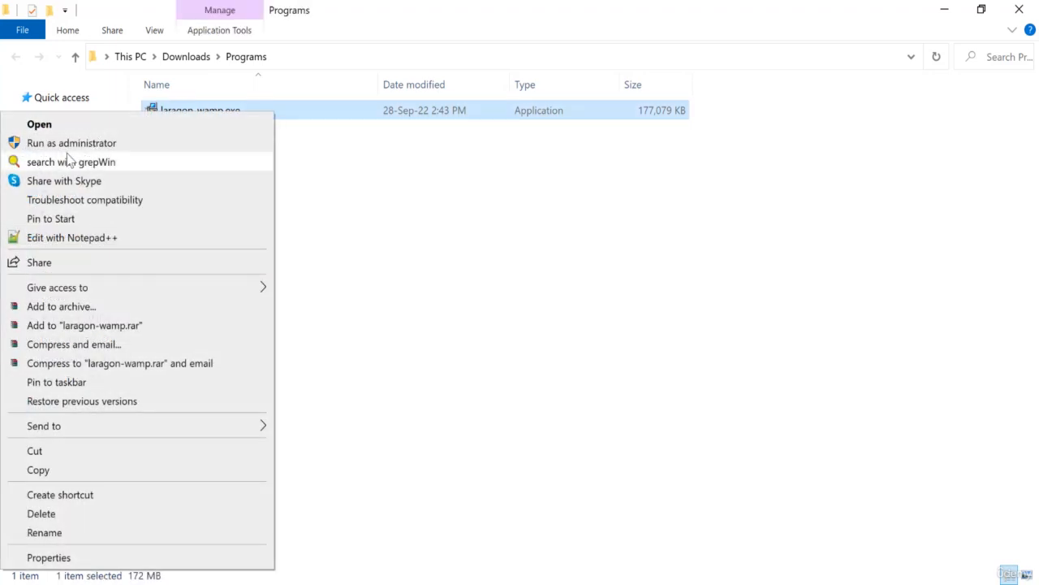
left_click(93, 143)
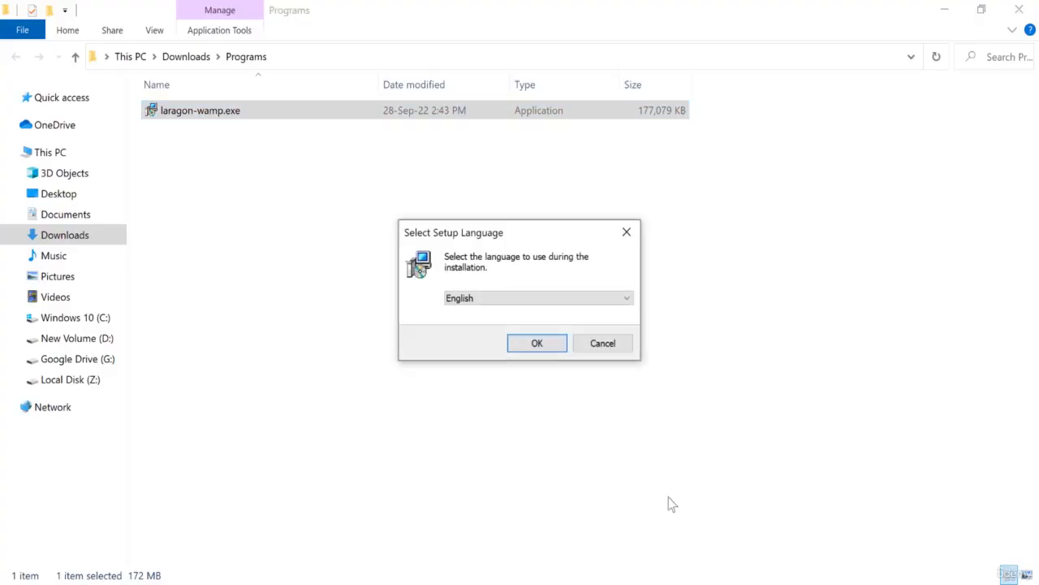
left_click(540, 346)
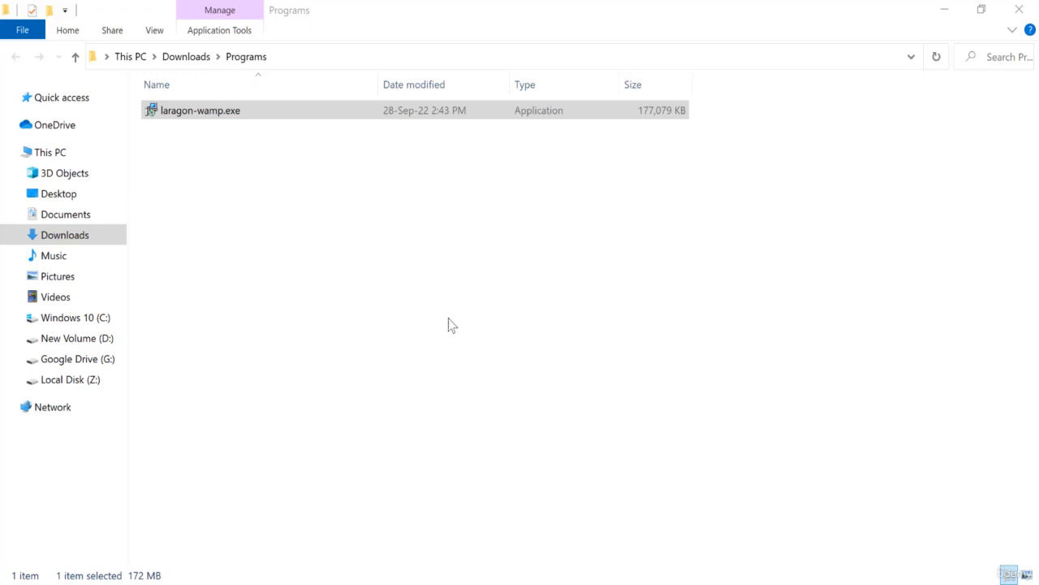
- Set the Laragon installation destination to D:\laragon and proceed to the setup options
left_click(379, 260)
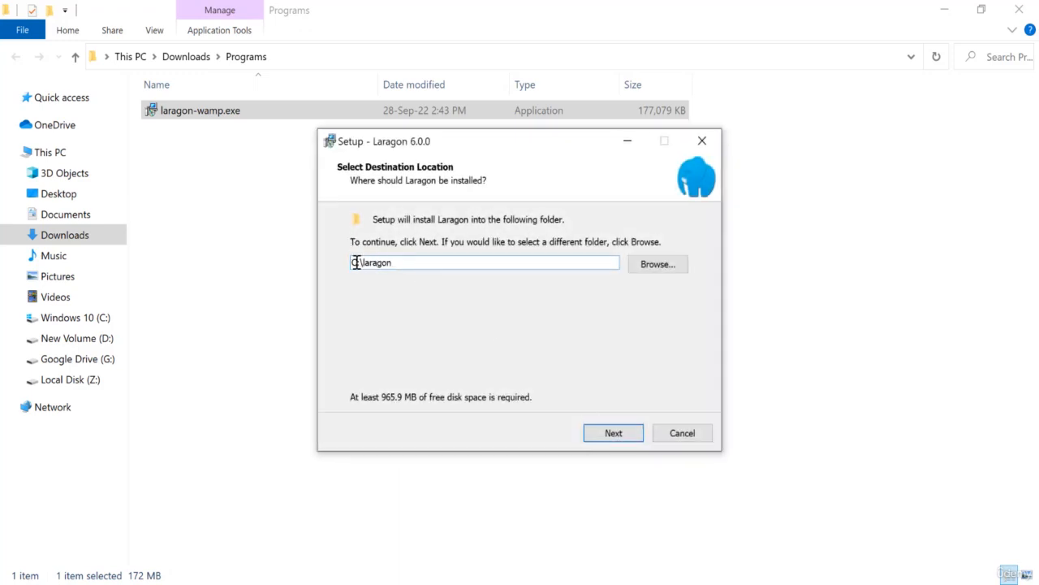
left_click_drag(356, 263, 349, 262)
type("D")
left_click(614, 434)
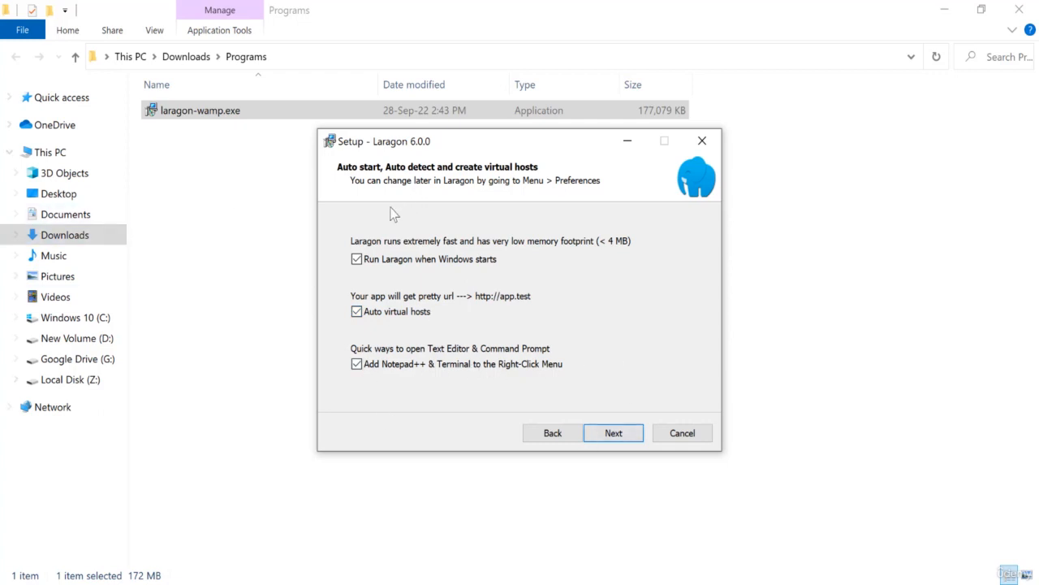
- Install Laragon with the default startup, virtual host and right-click menu options, finishing setup with Run Laragon enabled
left_click(617, 435)
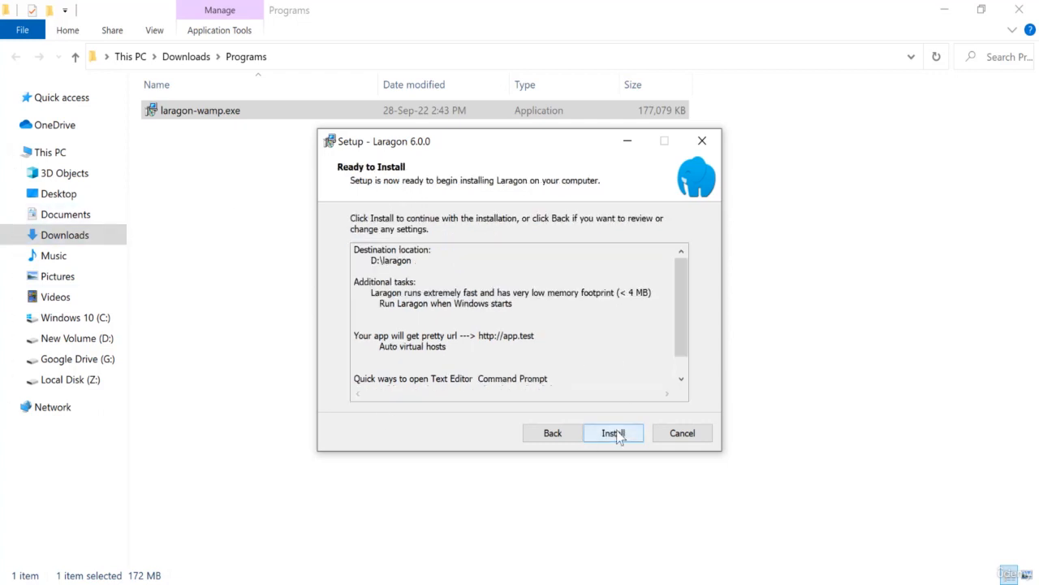
left_click(613, 436)
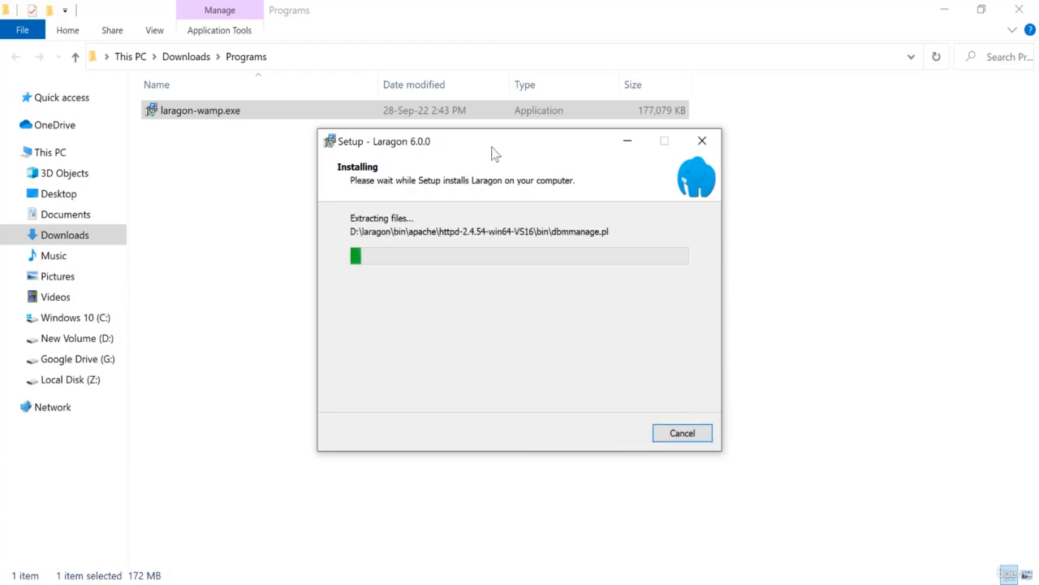
left_click_drag(522, 145, 607, 169)
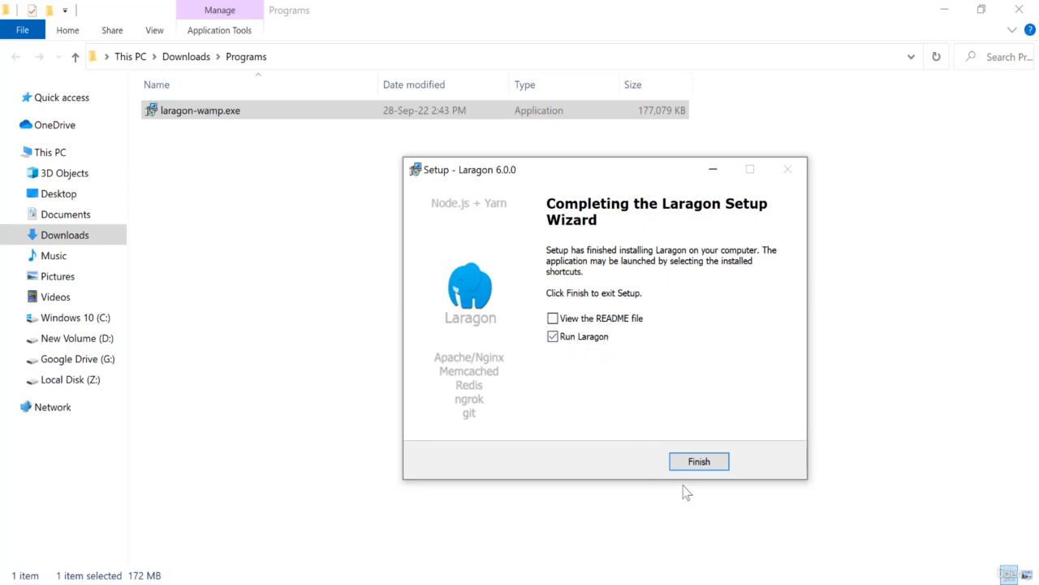
left_click(700, 461)
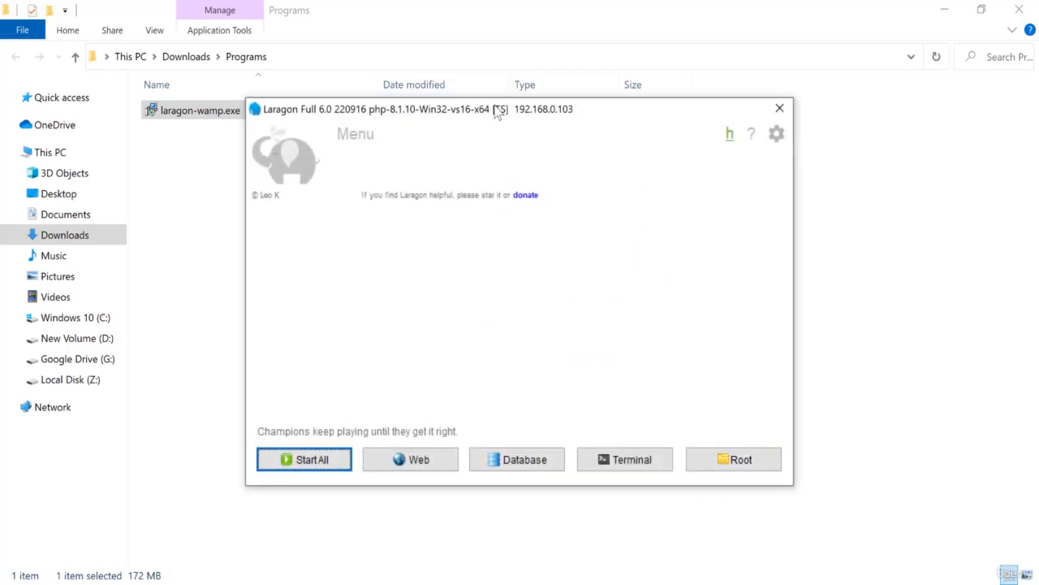
- Start all Laragon services from its main window
left_click_drag(497, 111, 552, 131)
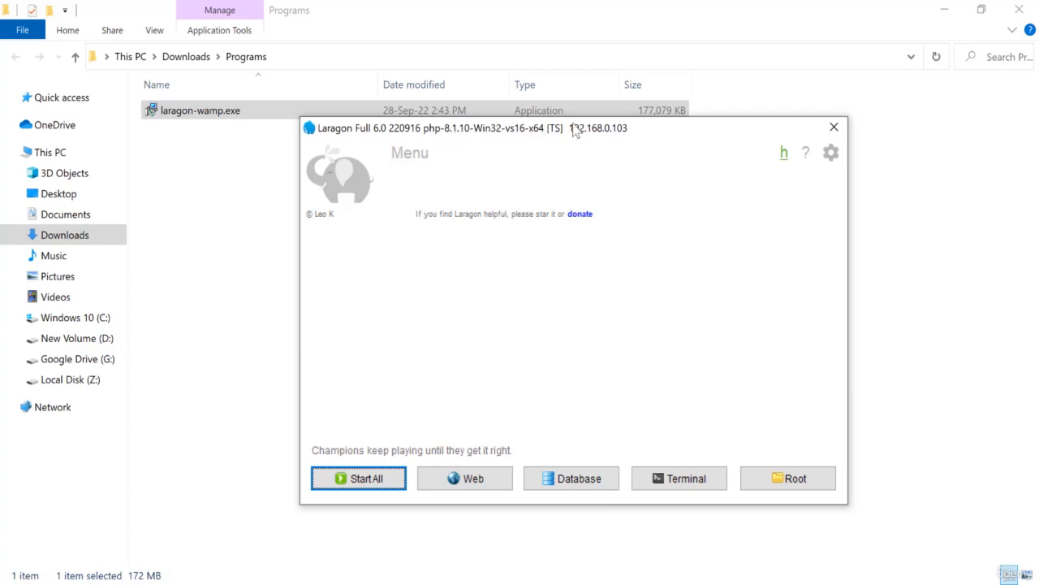
left_click(342, 481)
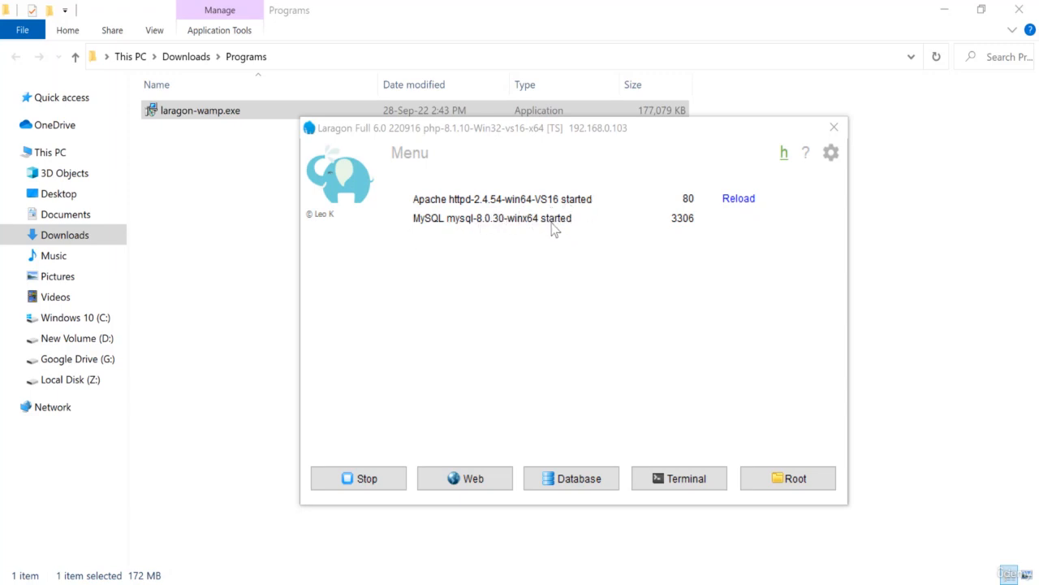
mouse_move(552, 229)
- Examine the D:\laragon installation folder and its www subfolder in File Explorer, and return to the Laragon window
left_click(272, 263)
left_click(105, 339)
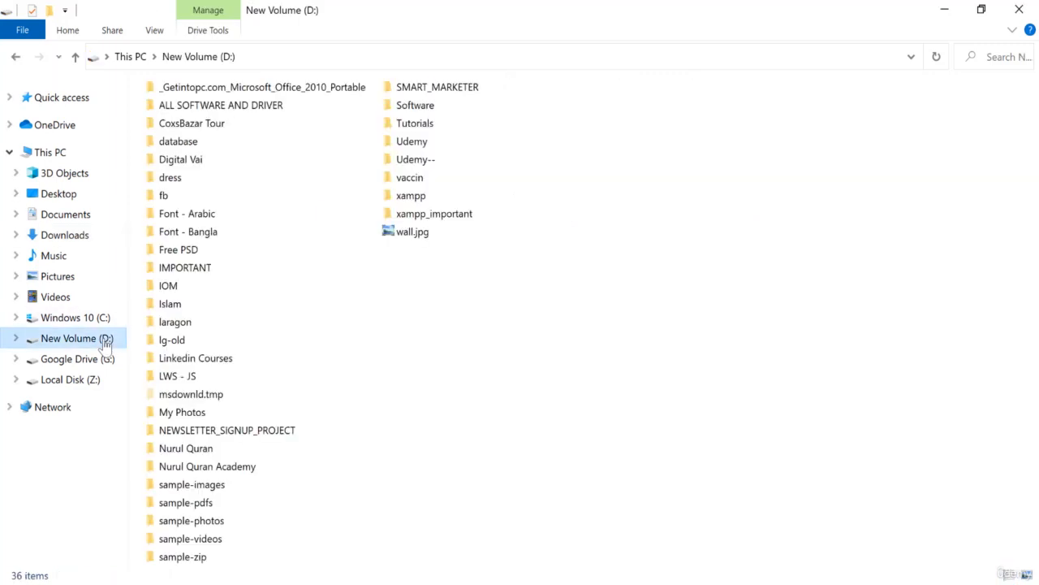
double_click(180, 323)
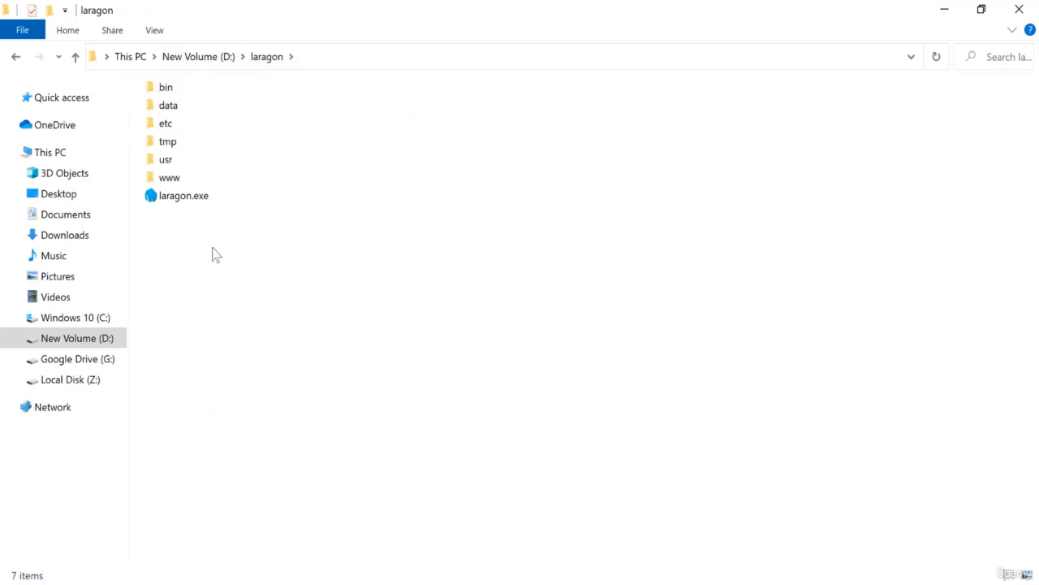
left_click_drag(216, 255, 188, 71)
left_click(410, 229)
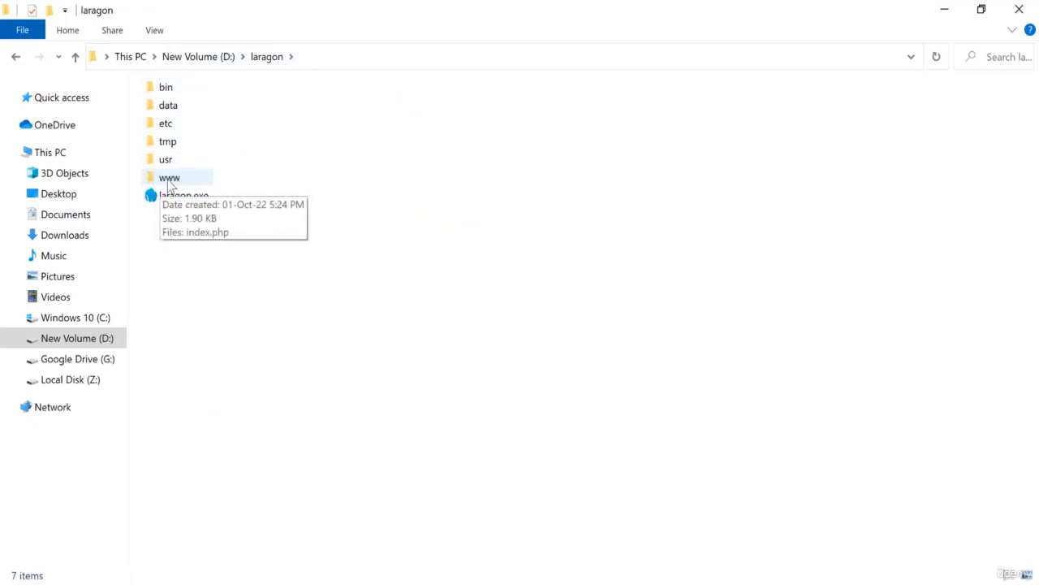
double_click(168, 180)
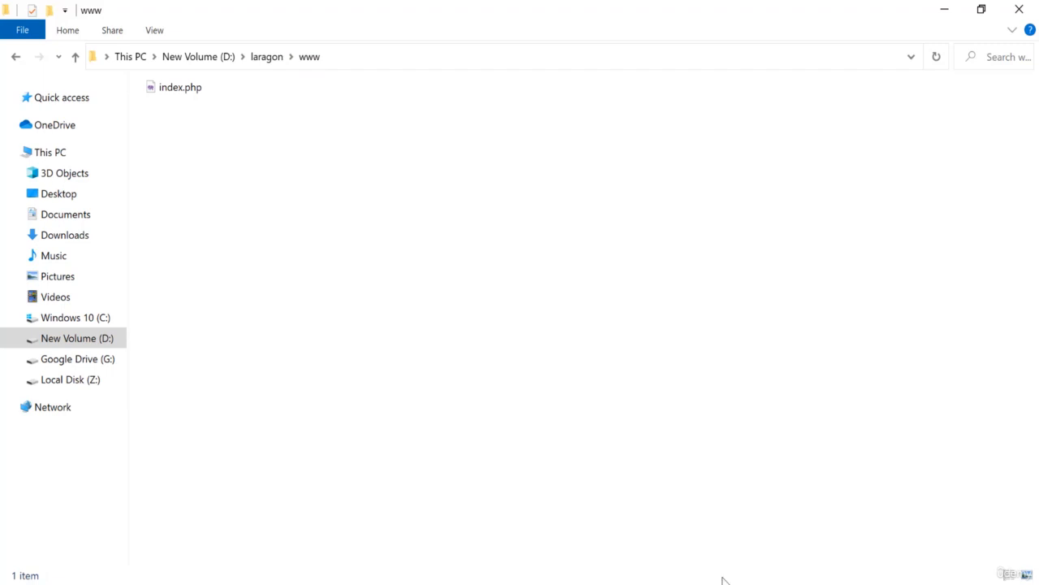
key("alt+Tab")
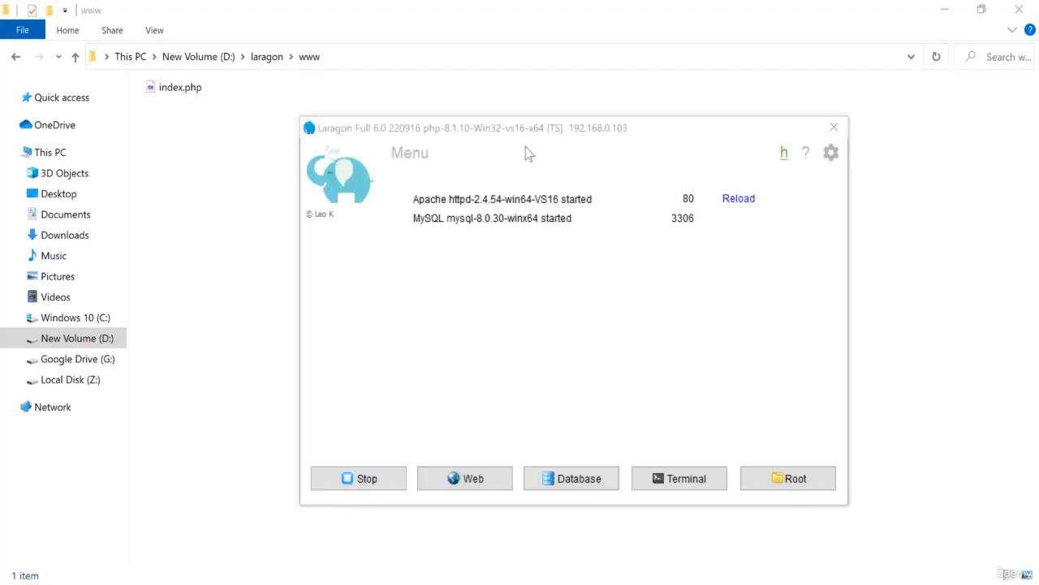
- Close the Laragon window and create an empty file named test.php in the D:\laragon\www folder
left_click(835, 128)
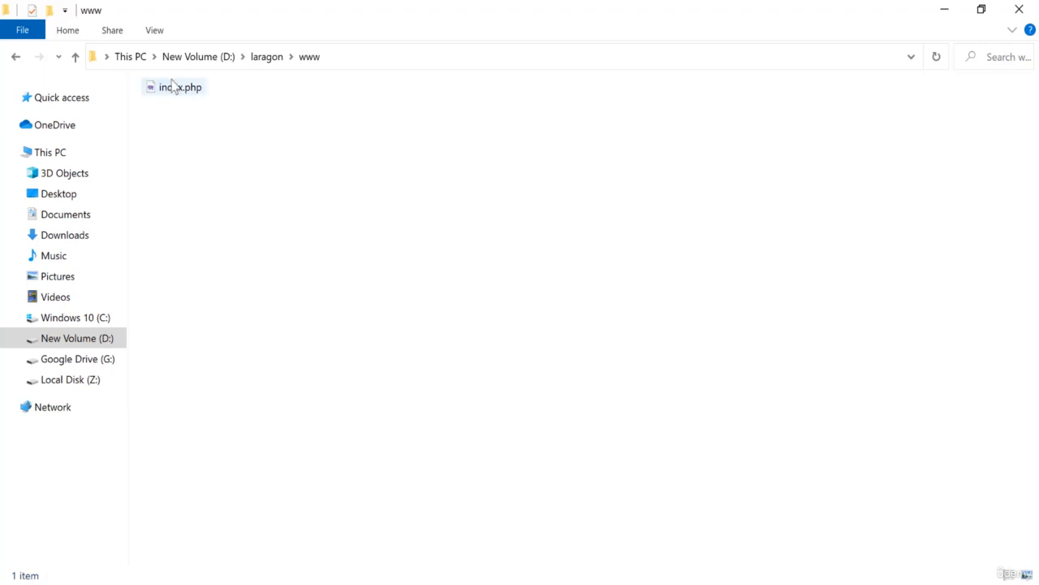
right_click(68, 443)
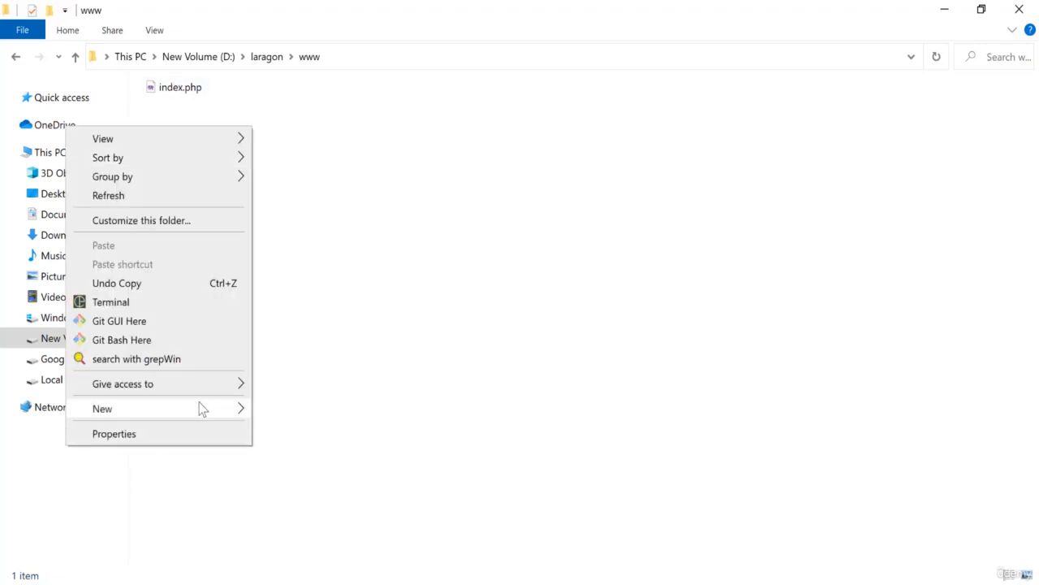
mouse_move(199, 408)
left_click(327, 370)
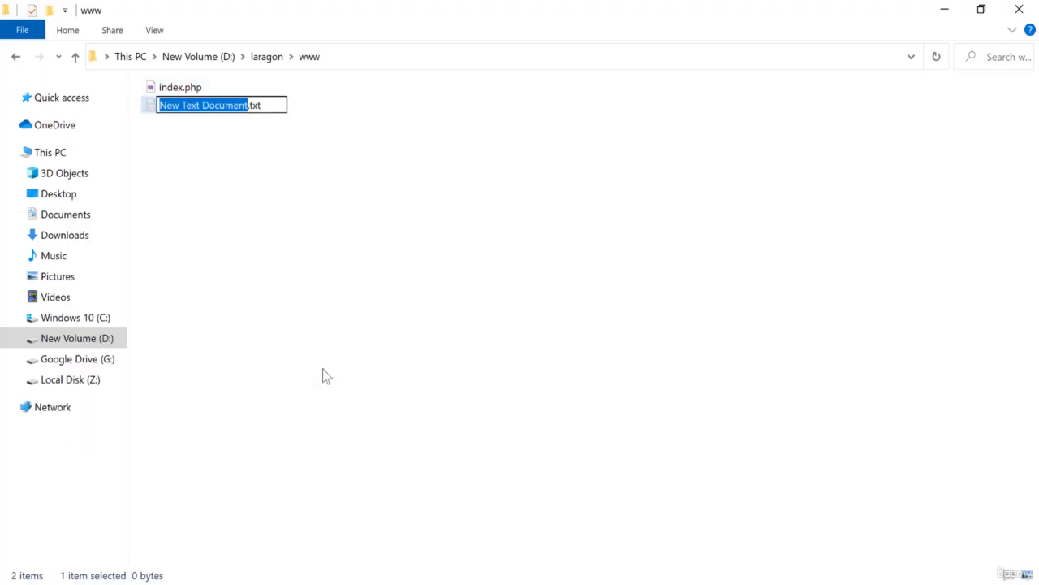
type("test.php")
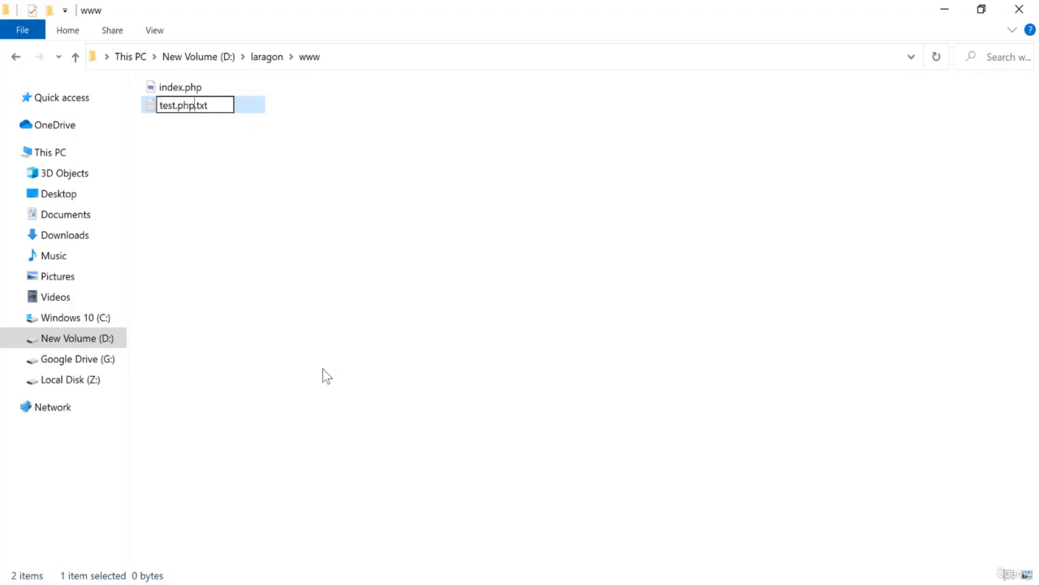
key("Delete")
key("Return")
key("Return")
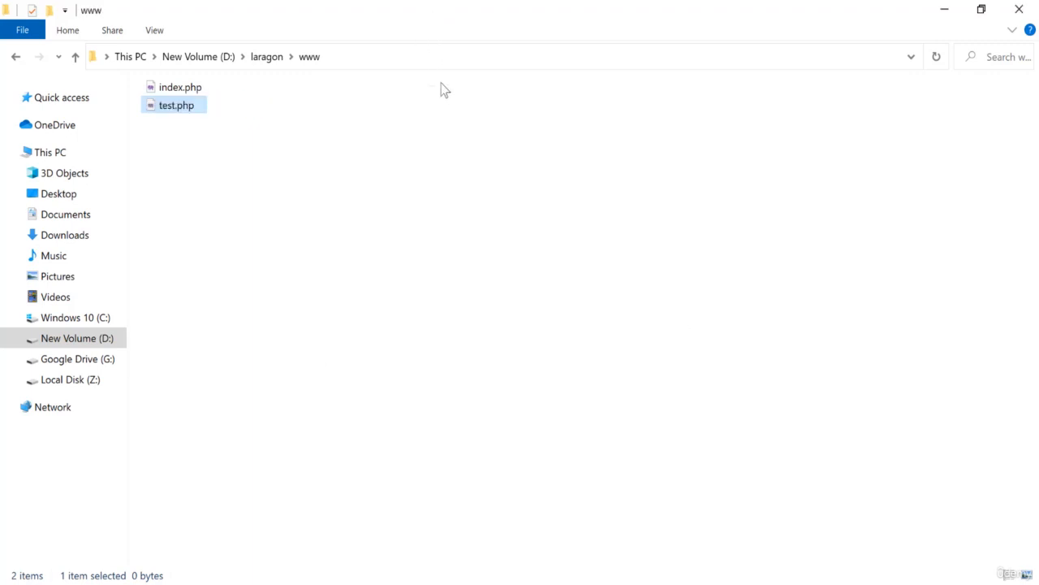
- Open test.php in Visual Studio Code, write a <?php opening tag followed by phpinfo(); on line 3, and close the file
right_click(185, 108)
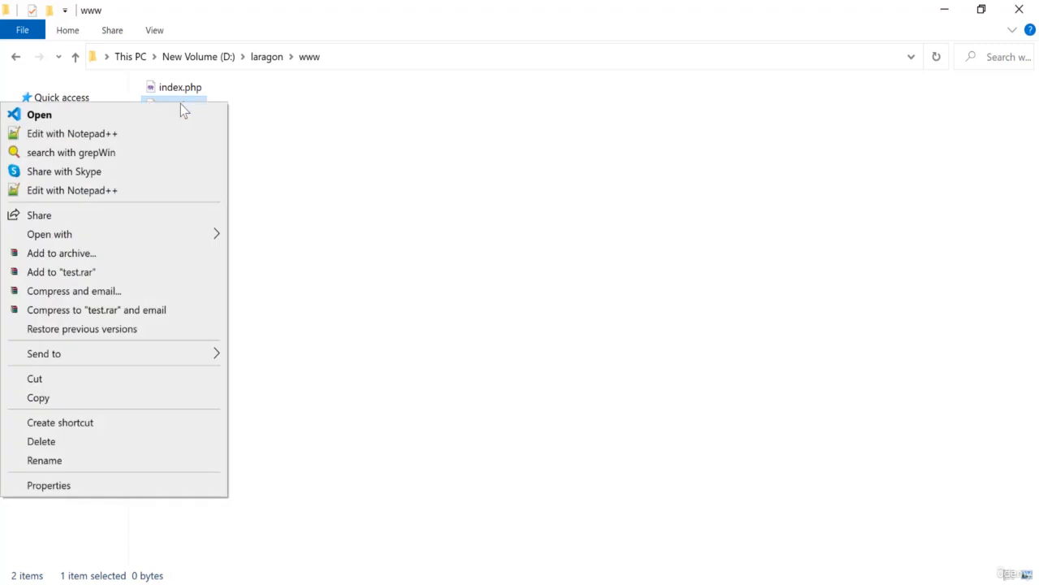
left_click(152, 113)
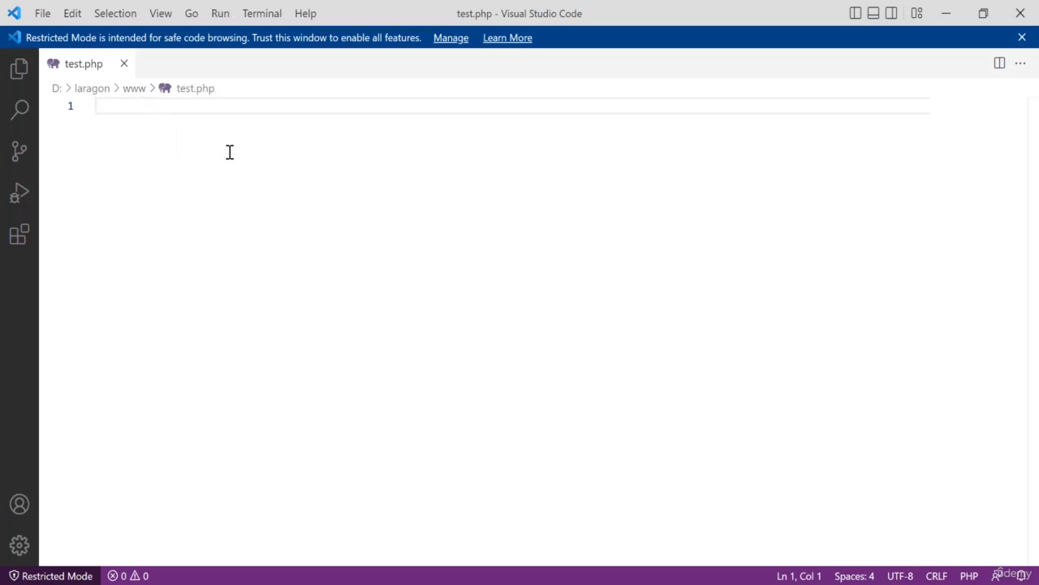
type("<?php")
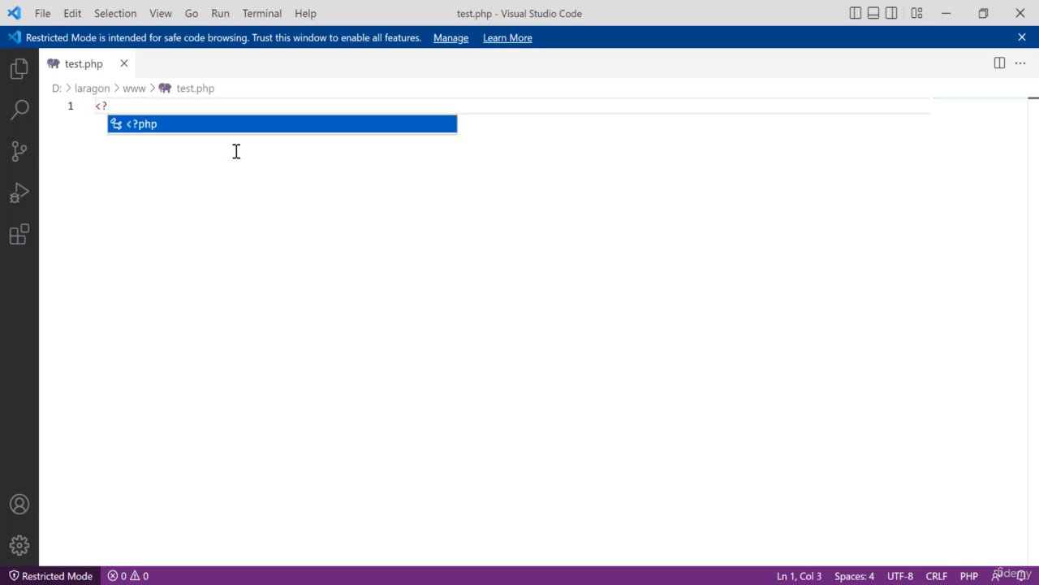
key("Escape")
key("Return")
key("Return")
type("p")
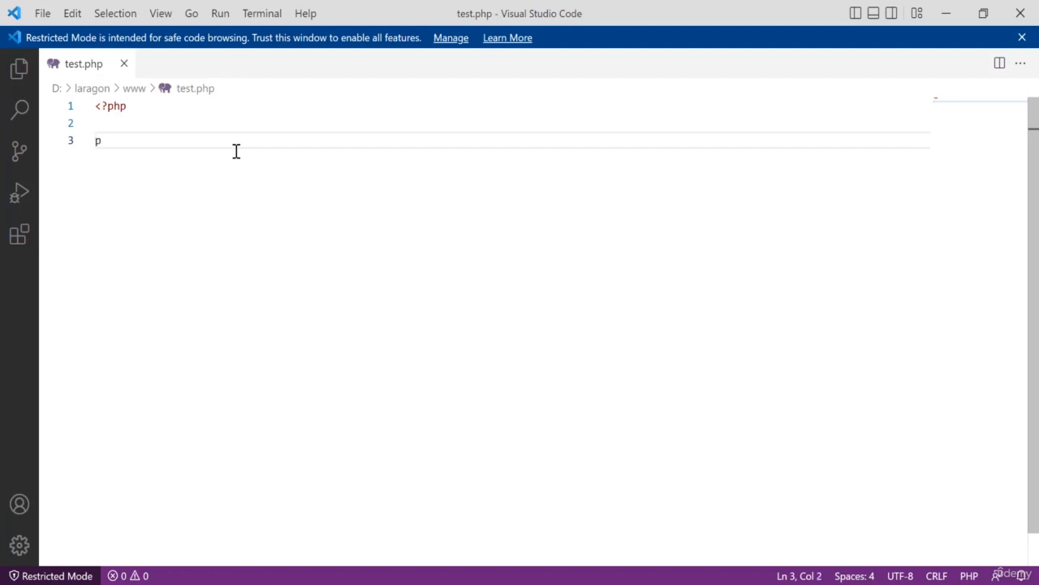
type("hpinf")
type("p")
type("o();")
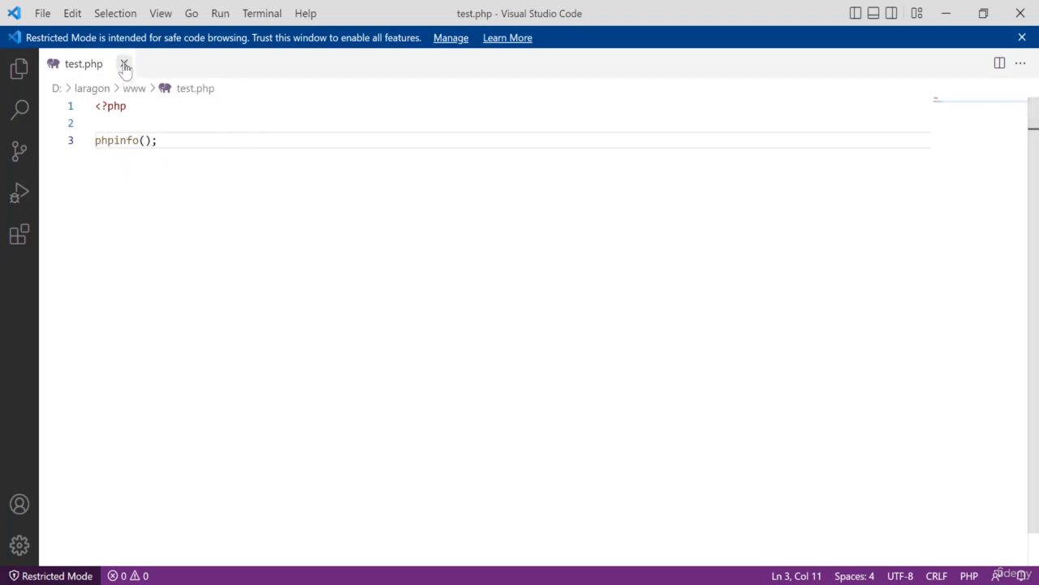
key("ctrl+w")
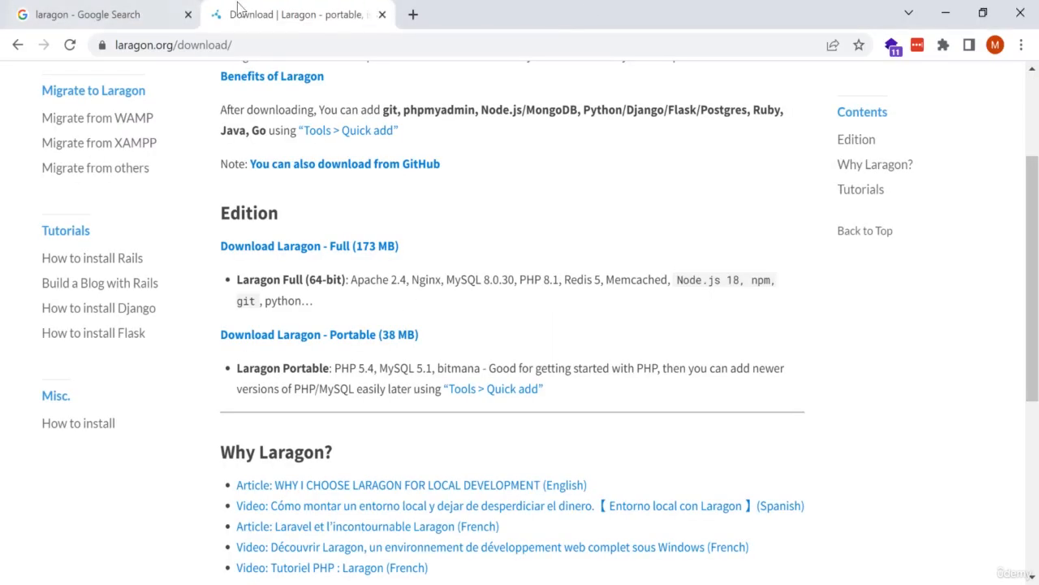
- Load localhost/test.php in a new Chrome tab to check the PHP information page
left_click(413, 14)
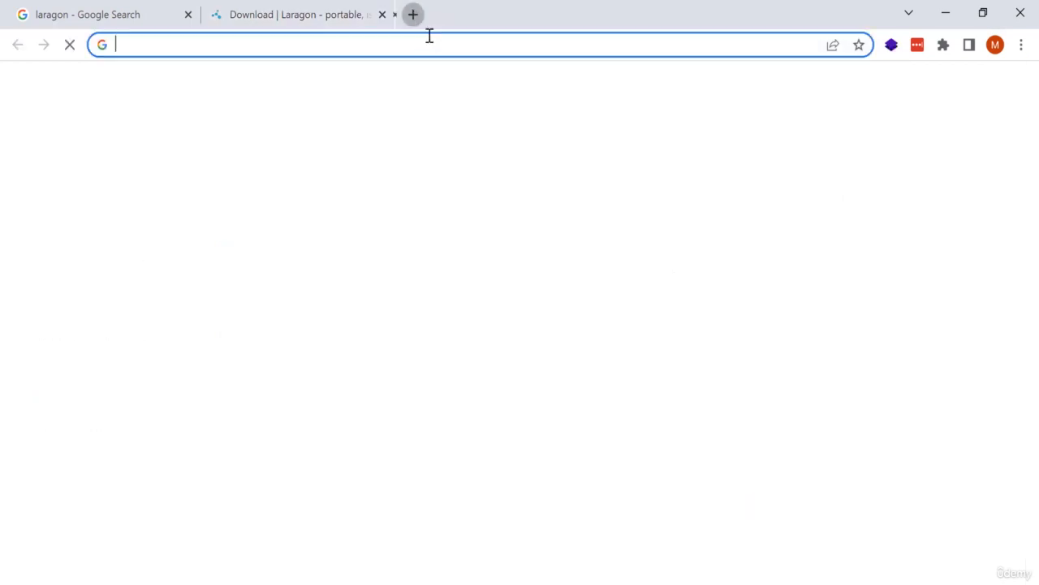
type("local")
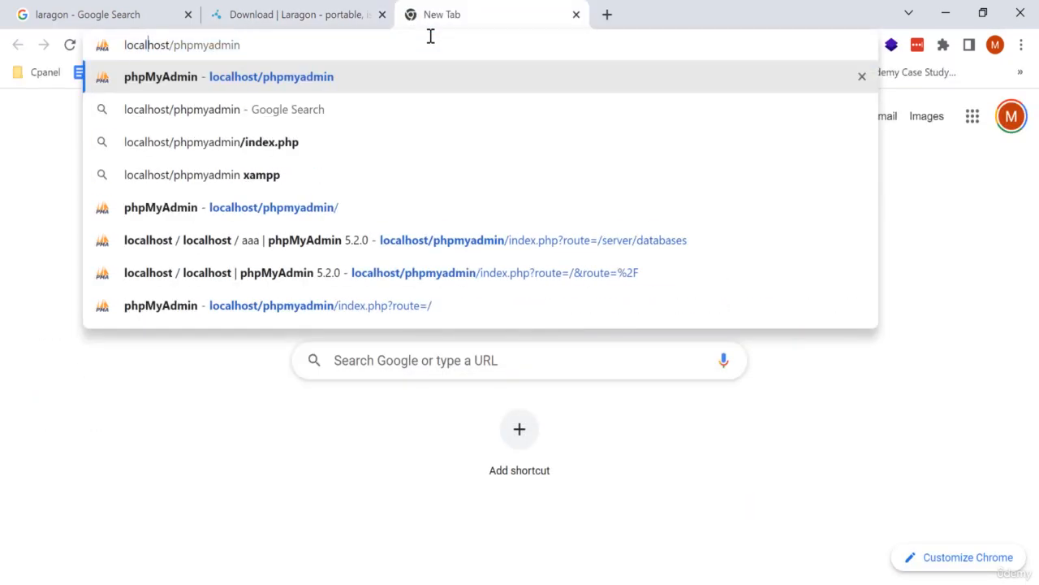
type("host/test.")
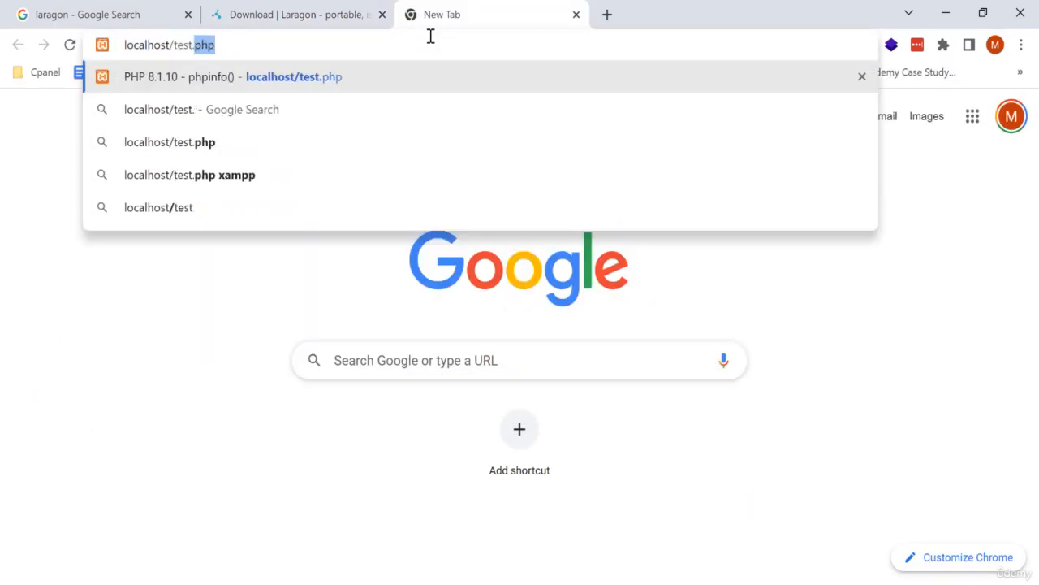
key("Return")
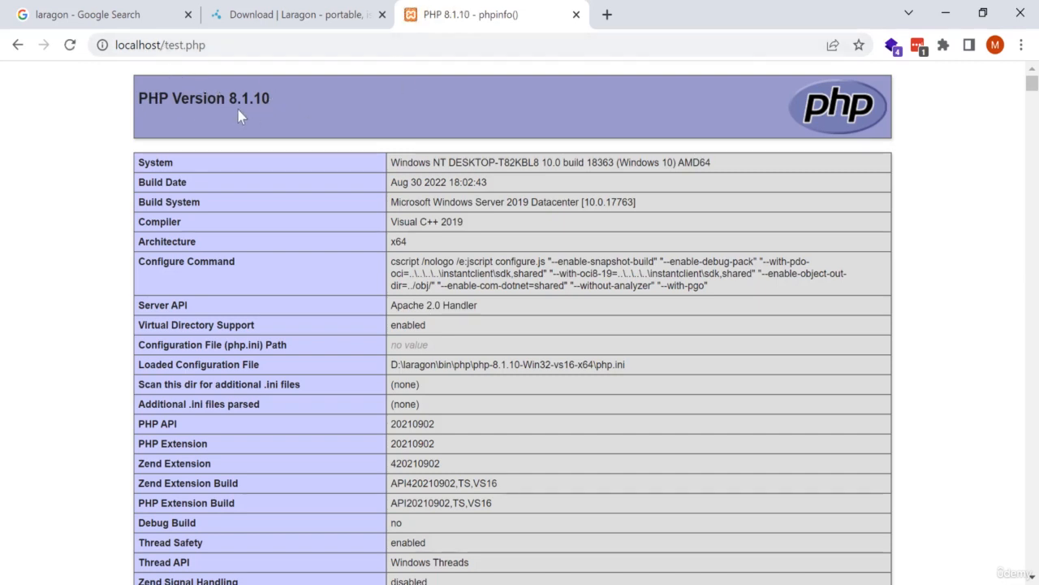
- Try to load localhost/phpmyadmin in another new browser tab
left_click(608, 13)
type("lo")
key("Right")
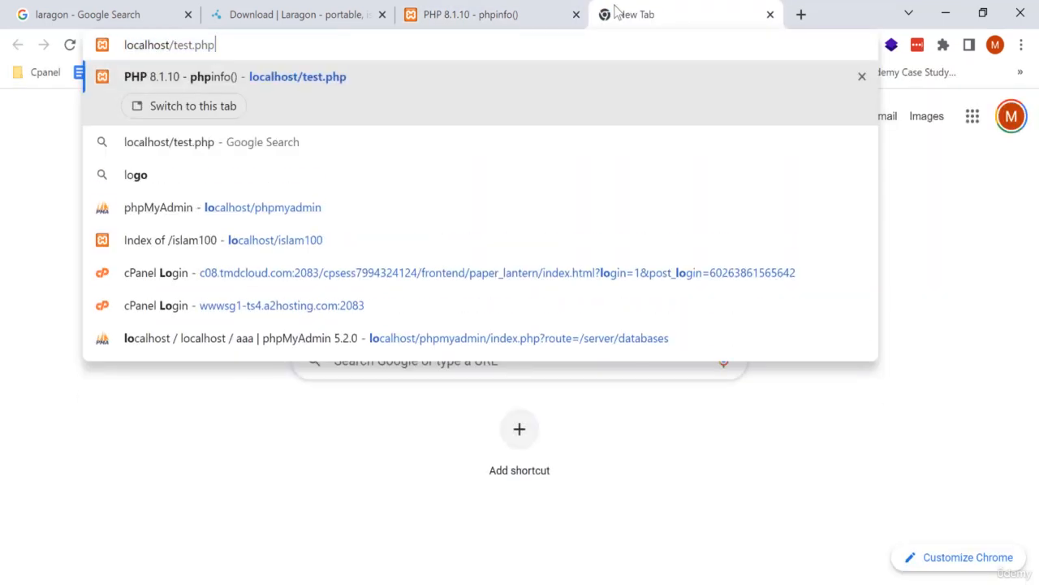
key("Left")
key("shift+End")
type("php")
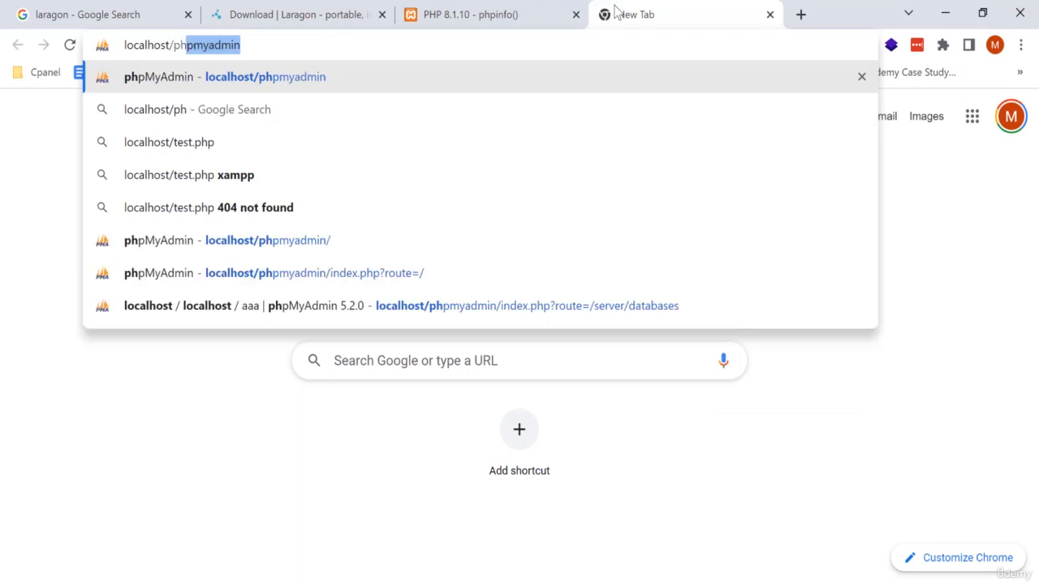
key("Return")
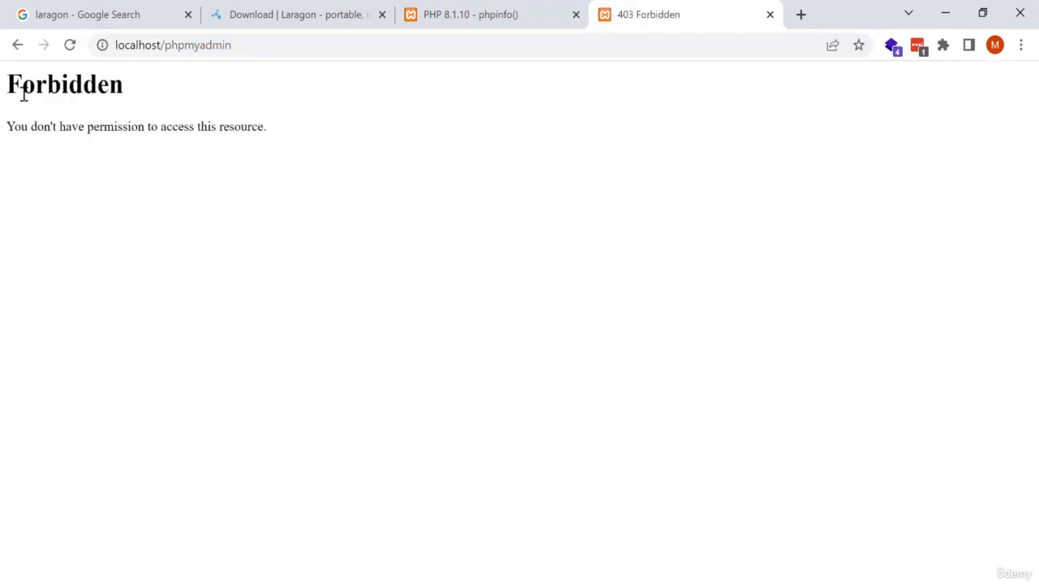
left_click(487, 10)
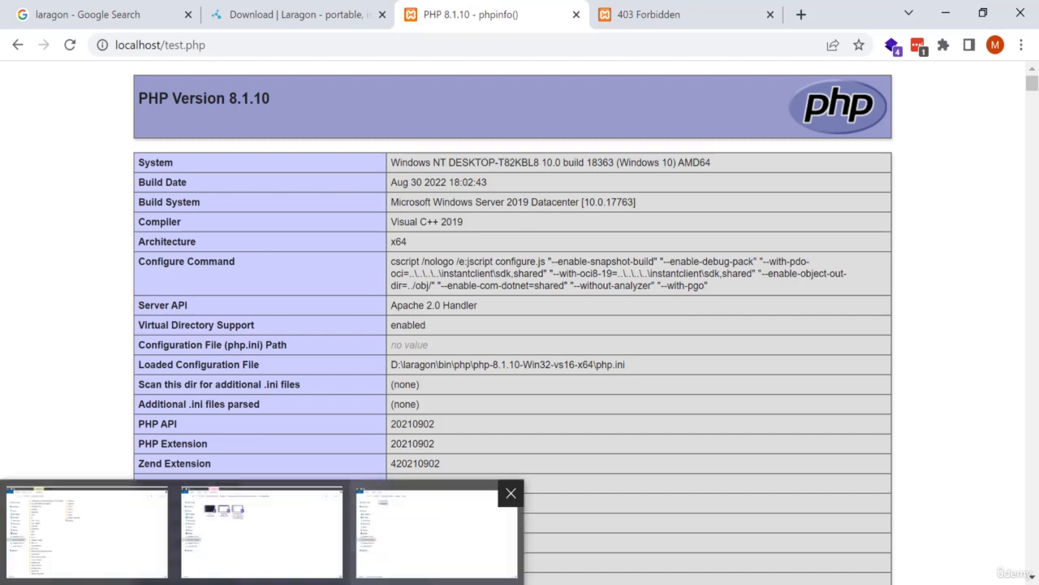
left_click(313, 4)
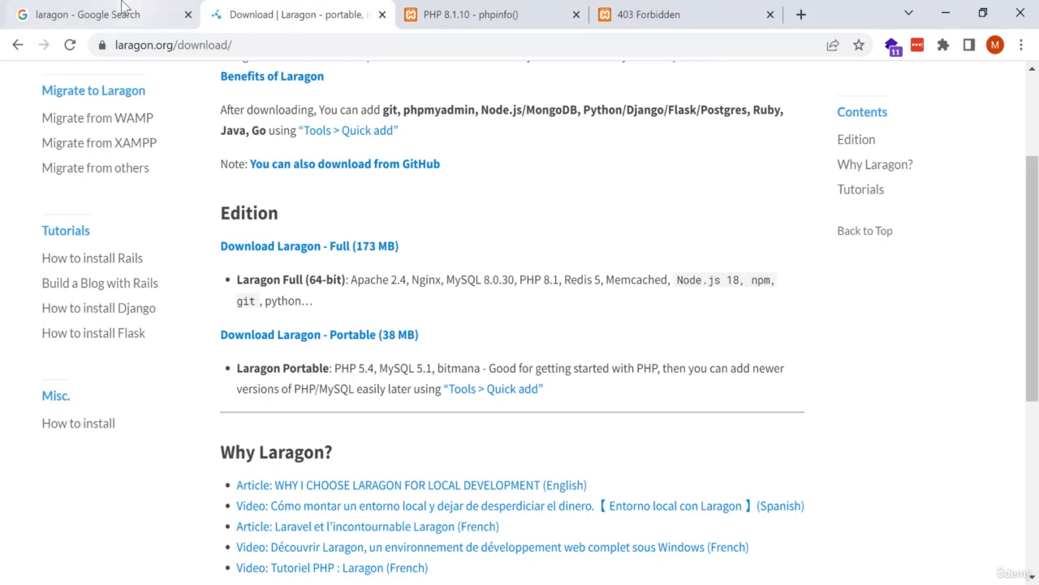
key("ctrl+shift+Tab")
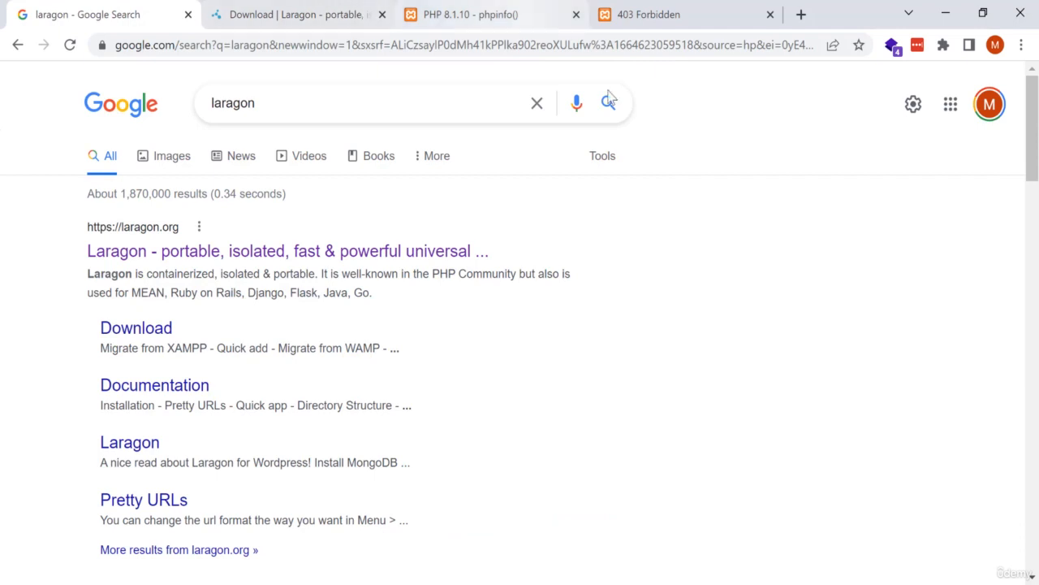
left_click(795, 584)
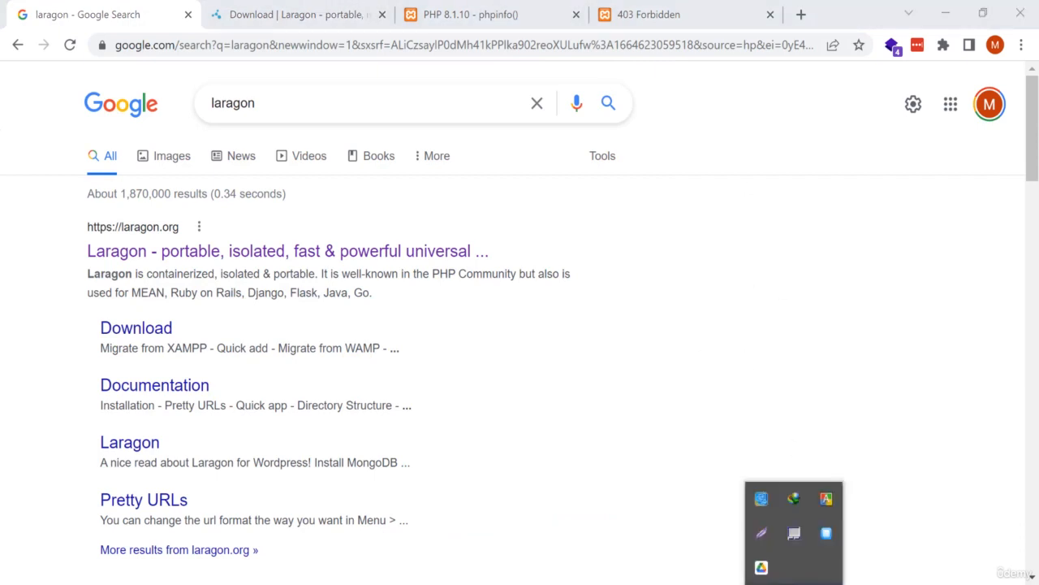
right_click(825, 532)
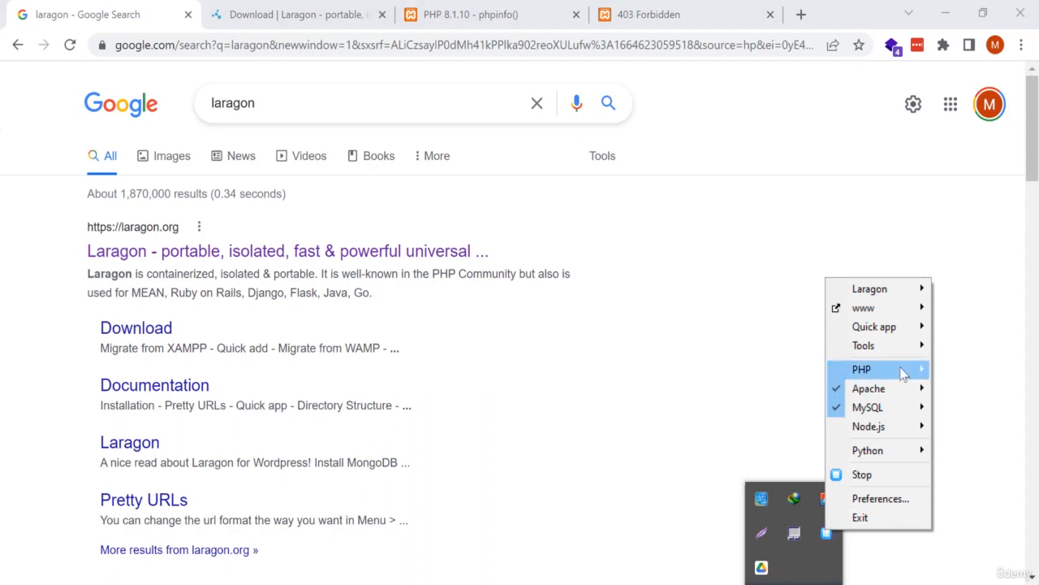
mouse_move(903, 370)
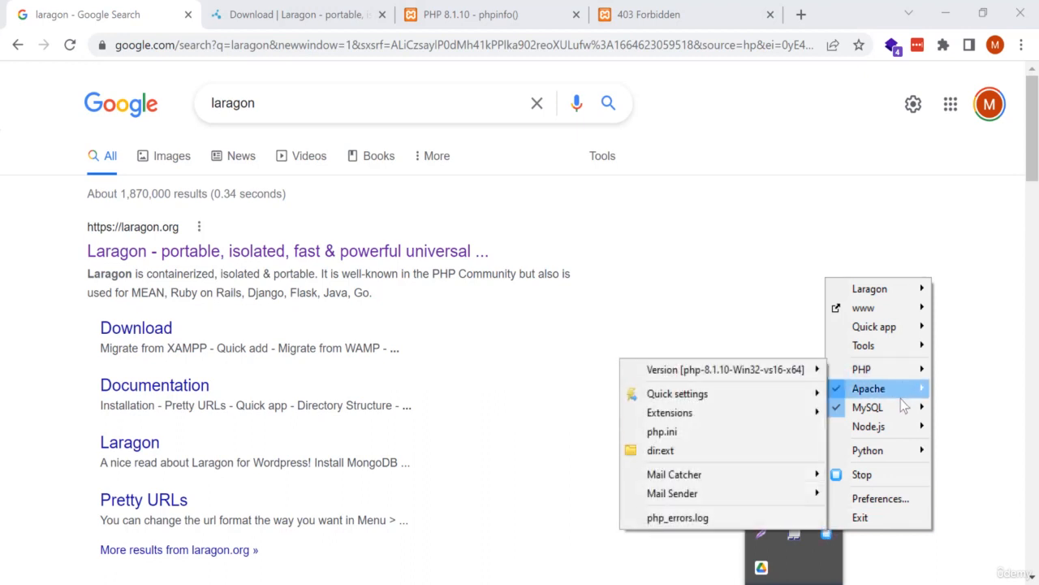
mouse_move(918, 291)
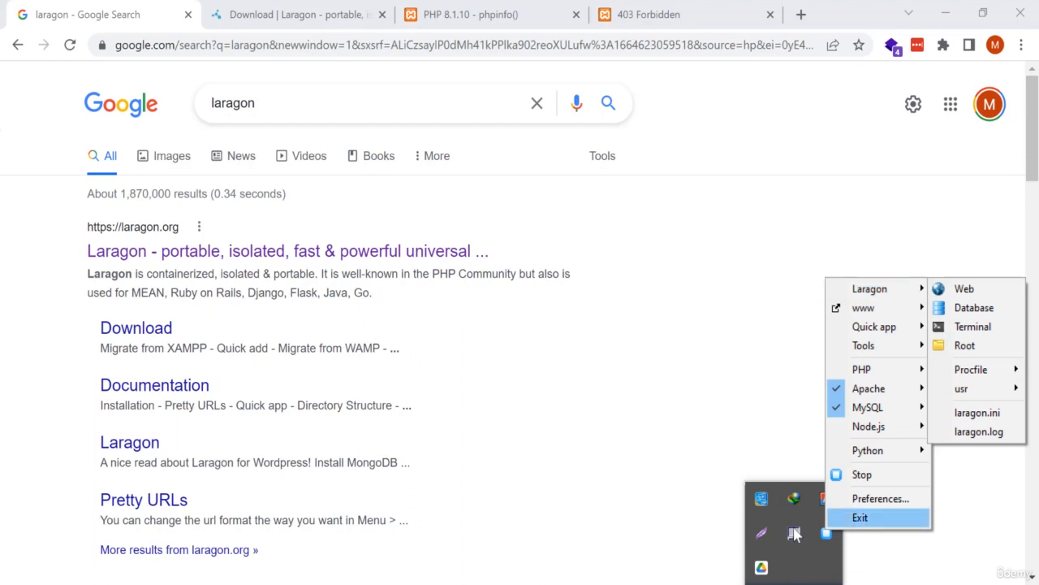
left_click(860, 518)
- Launch phpMyAdmin from the MySQL options of the Laragon instance running in the system tray
left_click(794, 584)
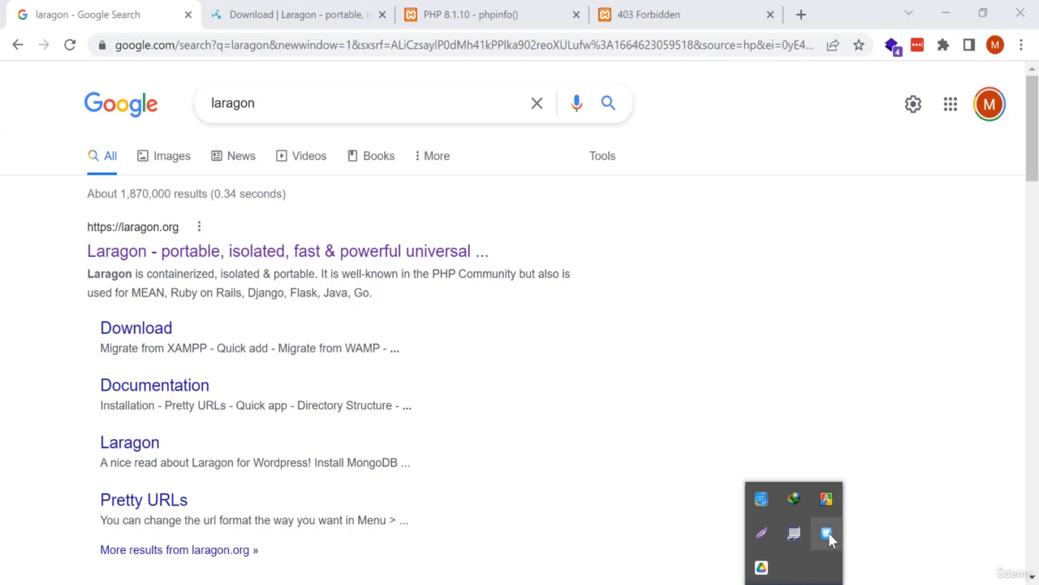
right_click(829, 535)
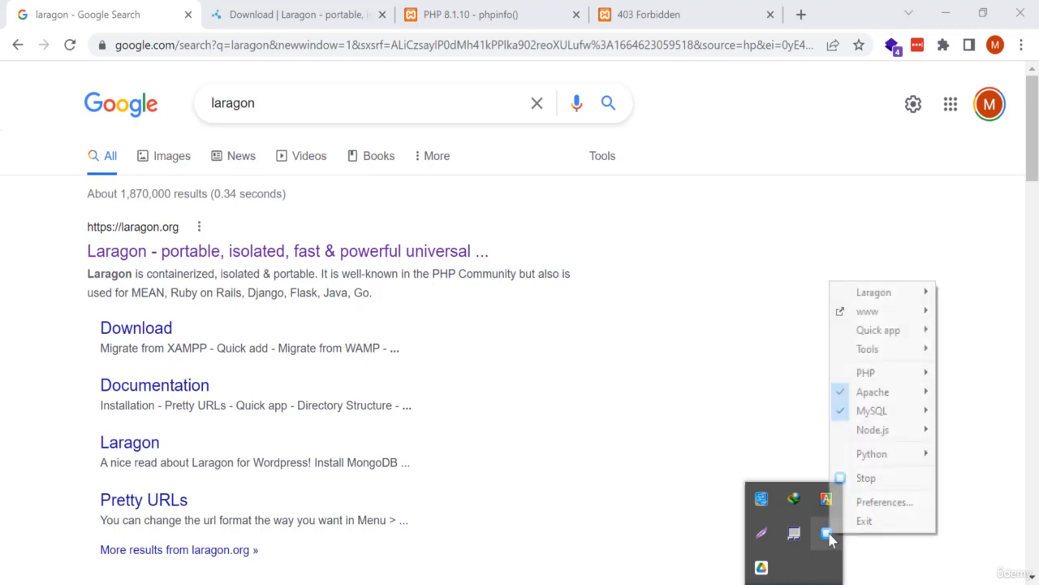
mouse_move(890, 458)
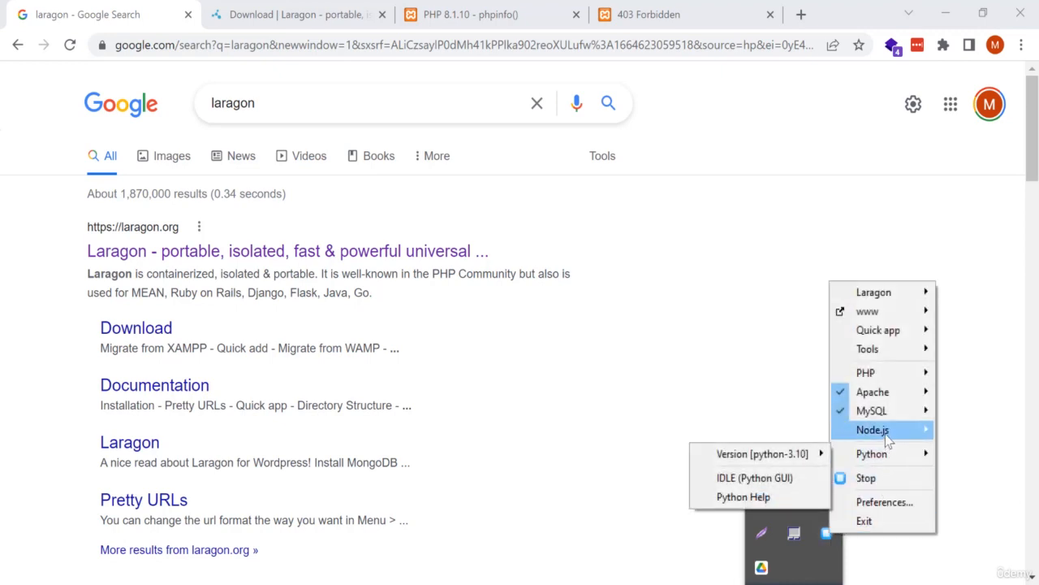
mouse_move(888, 438)
mouse_move(888, 417)
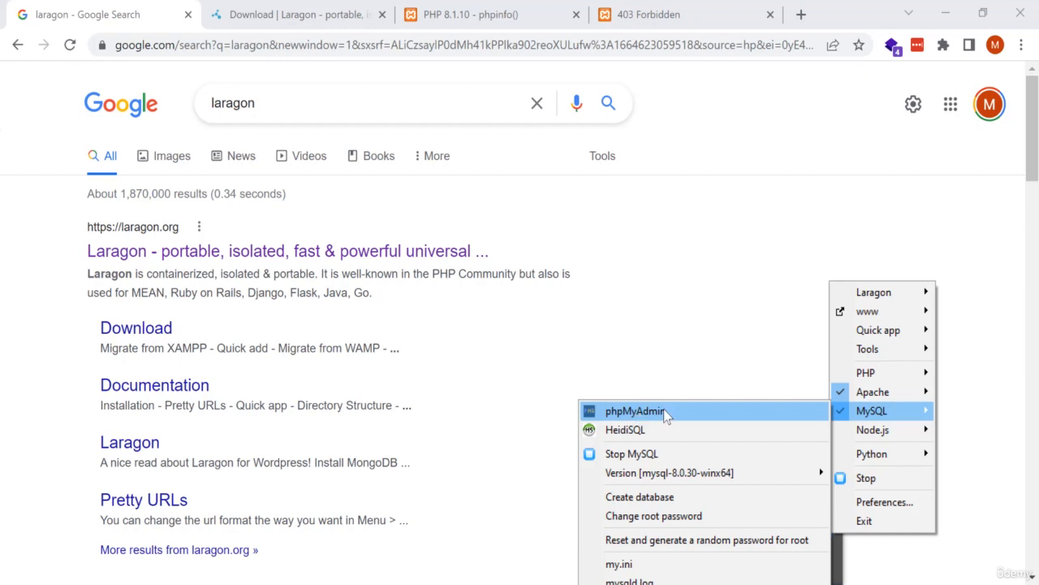
left_click(647, 413)
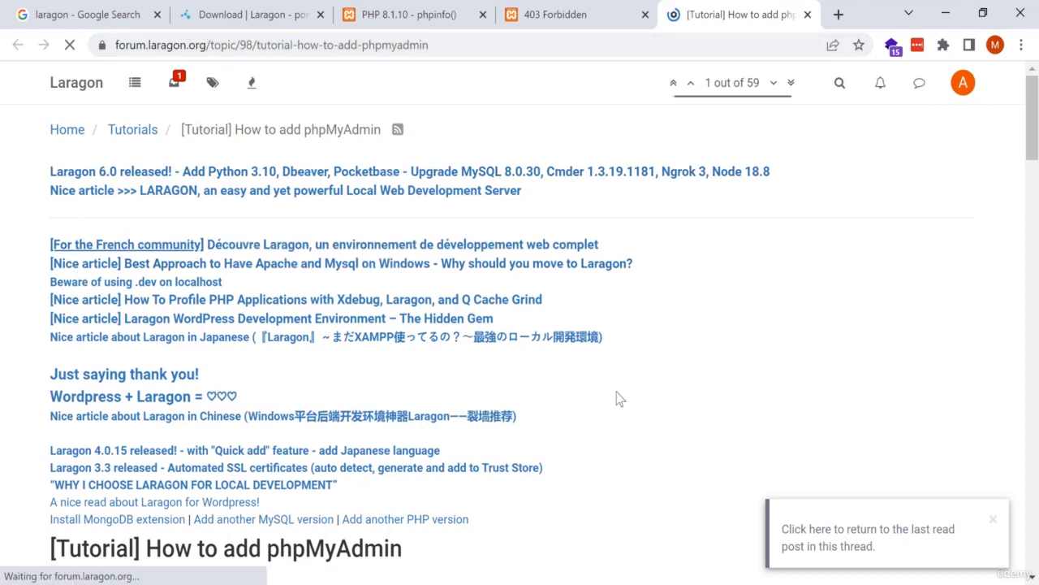
- Read the forum tutorial's instructions for adding phpMyAdmin and open its phpmyadmin.net/downloads link in a new tab, switching to it
scroll(510, 357, "down", 3)
scroll(260, 301, "down", 2)
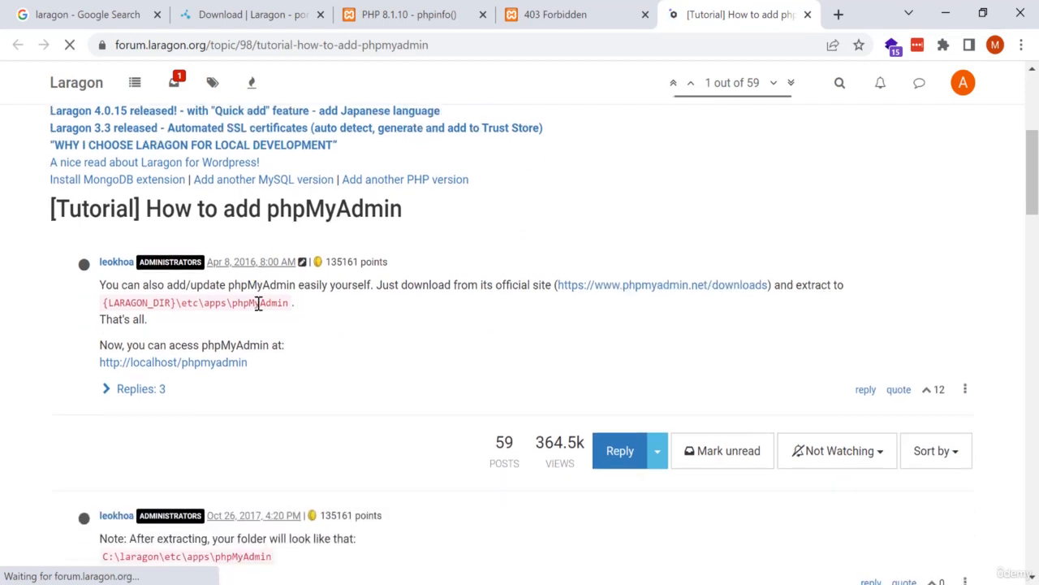
scroll(262, 323, "up", 1)
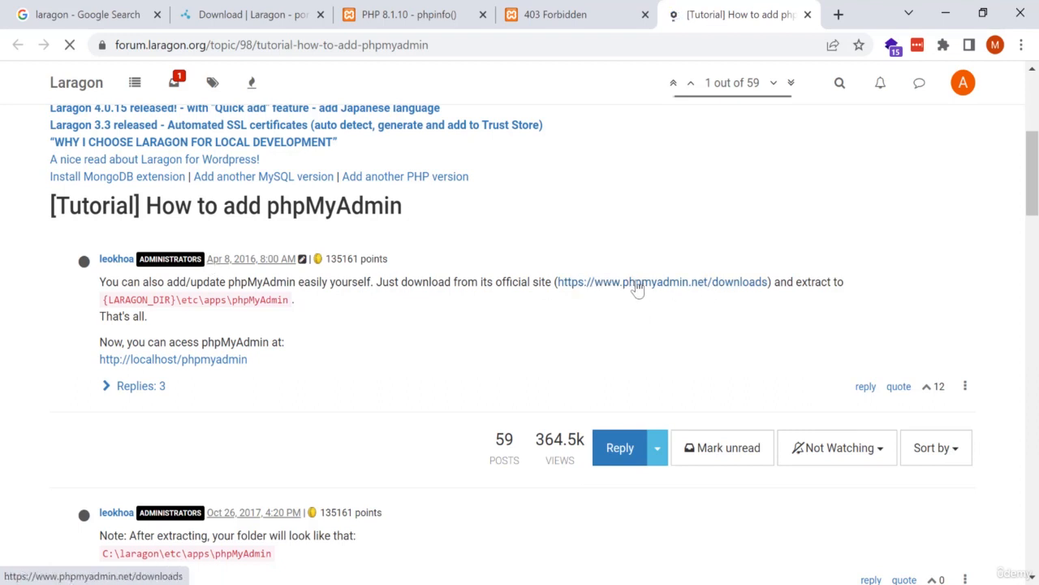
right_click(696, 288)
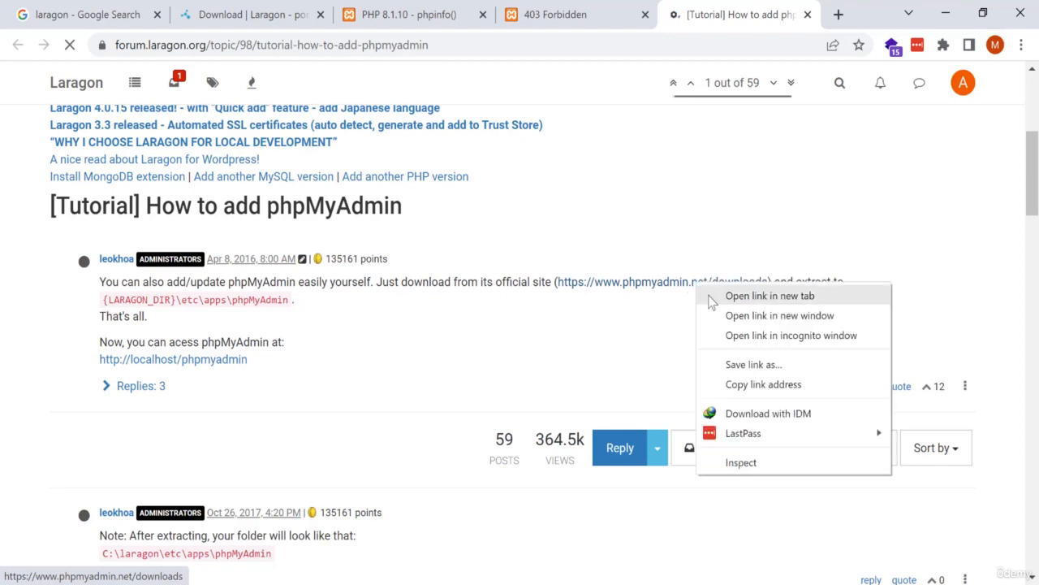
left_click(711, 296)
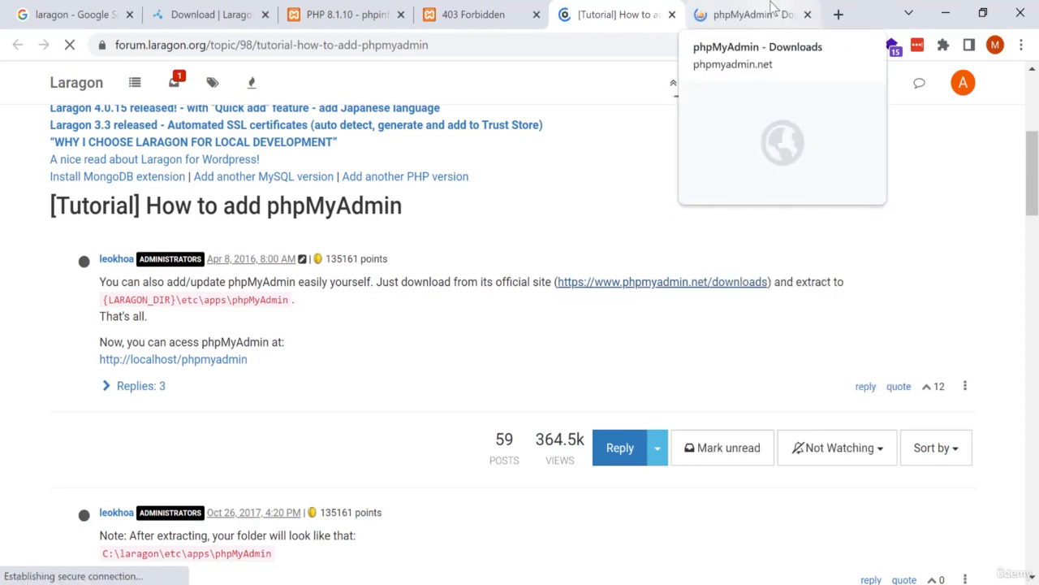
left_click(773, 9)
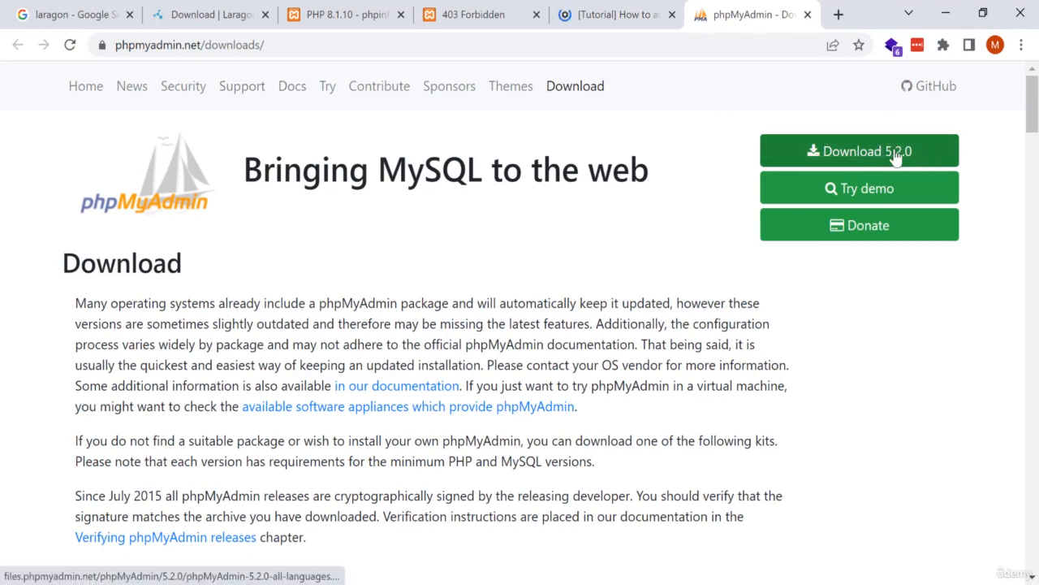
- Download the phpMyAdmin 5.2.0 all-languages zip archive and dismiss the thank-you message
left_click(863, 162)
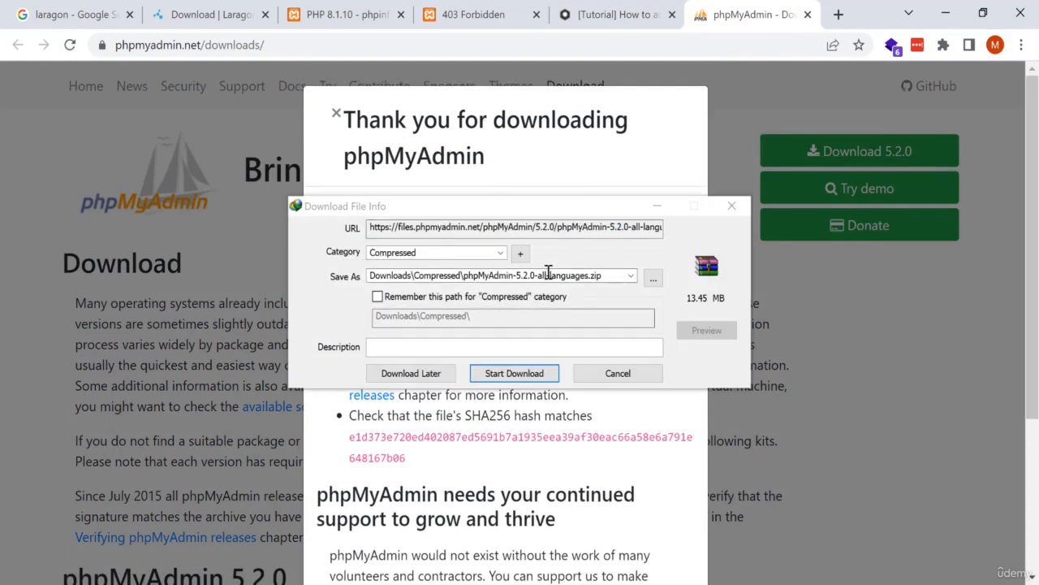
left_click(527, 374)
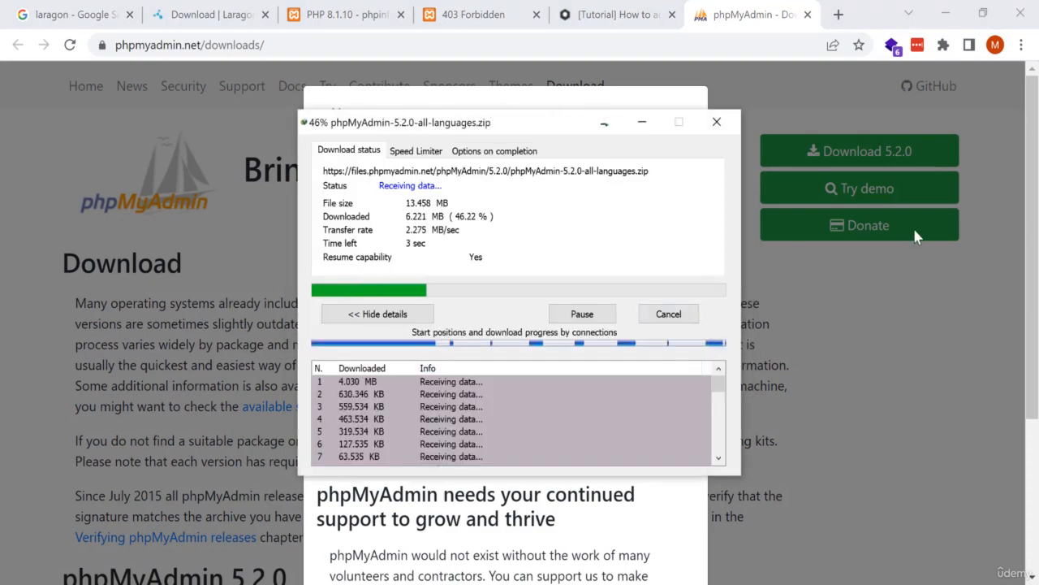
left_click(938, 313)
left_click(938, 313)
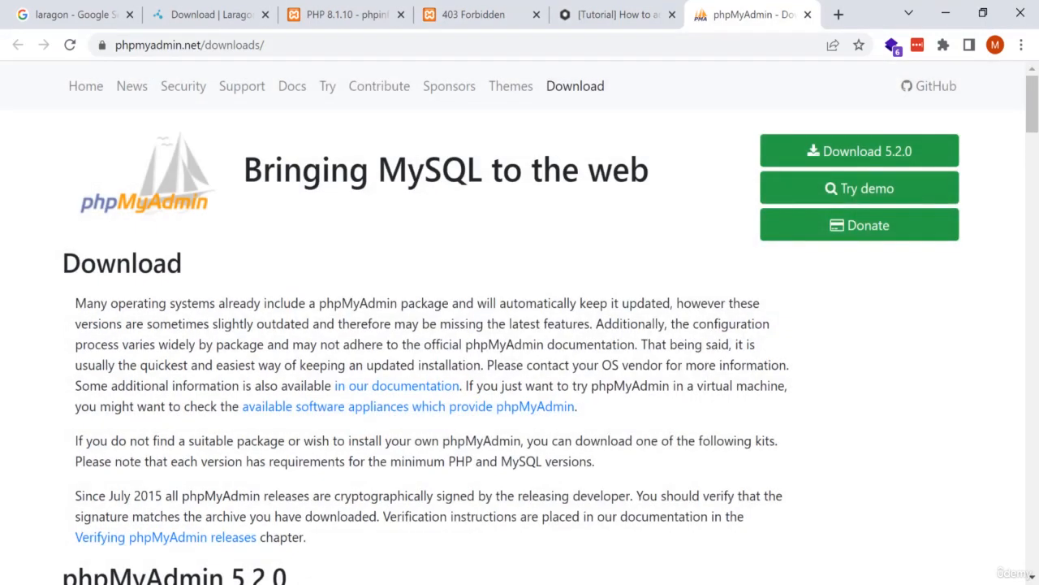
- Check the extraction path for phpMyAdmin in the Laragon forum tutorial
left_click(650, 12)
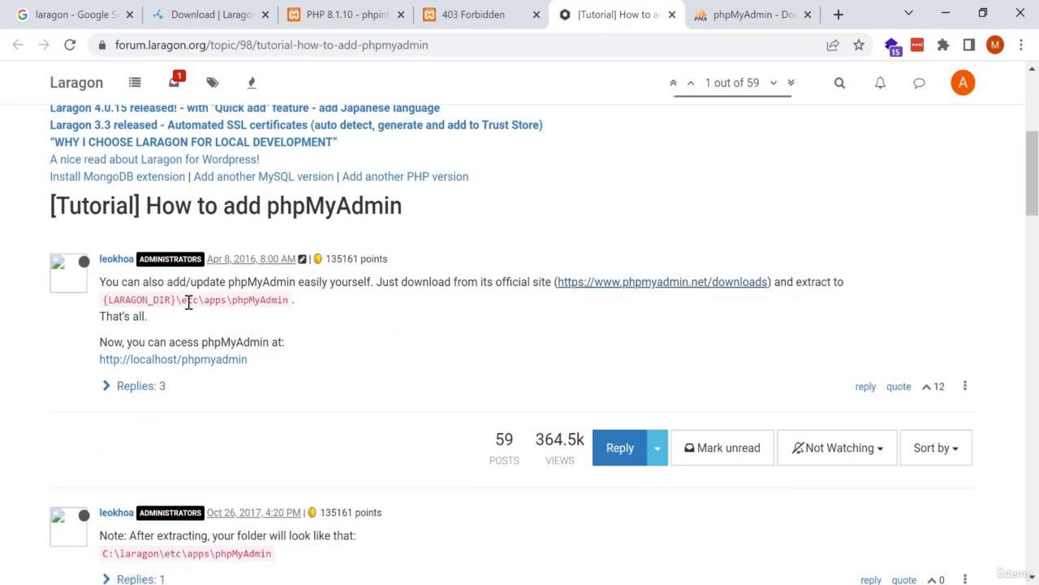
left_click_drag(176, 300, 300, 301)
left_click(709, 543)
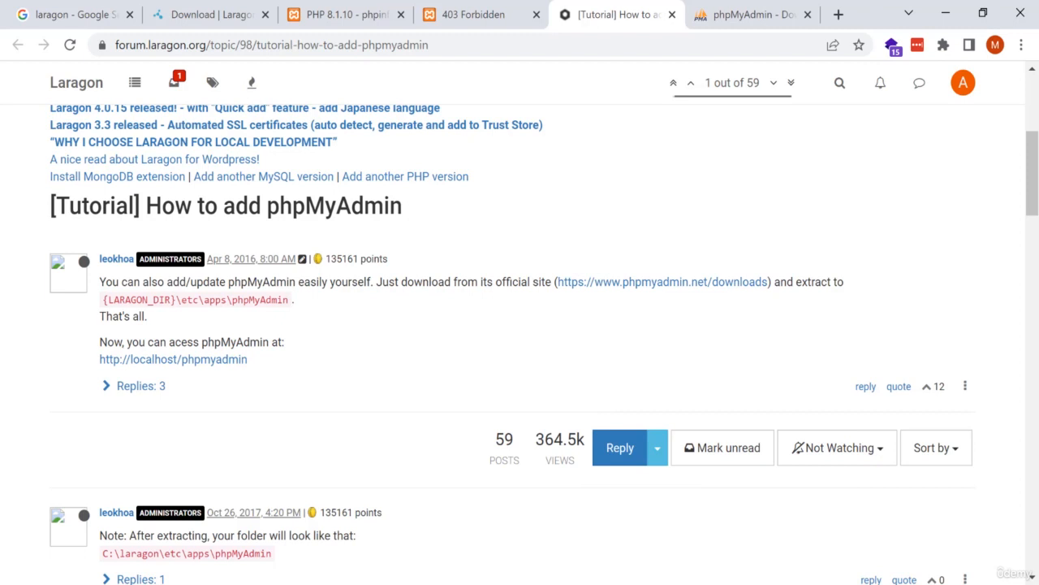
- Open the download's containing folder from Internet Download Manager and copy phpMyAdmin-5.2.0-all-languages.zip
key("alt+Tab")
left_click(202, 135)
right_click(212, 120)
left_click(248, 167)
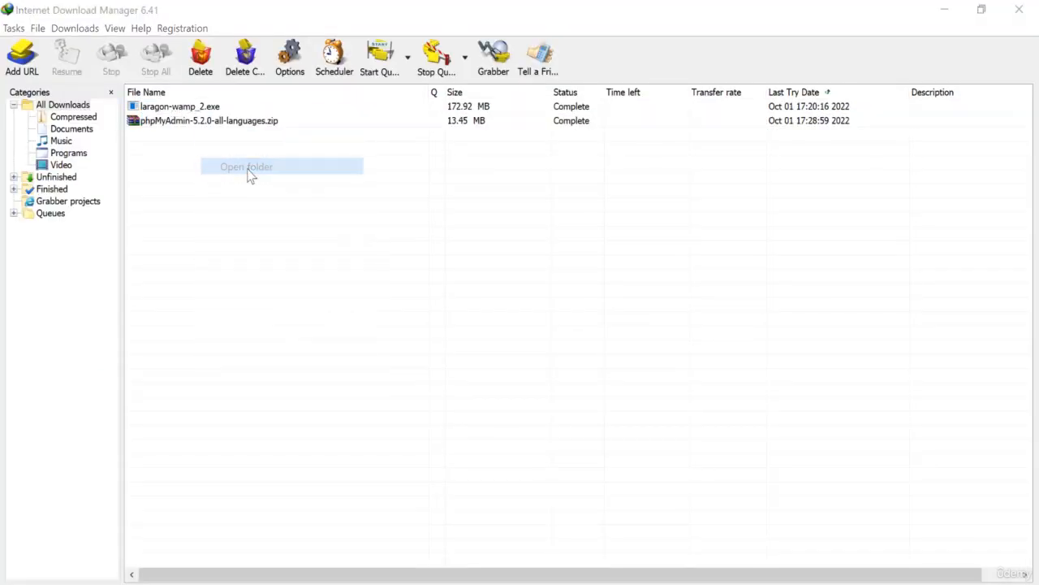
right_click(226, 90)
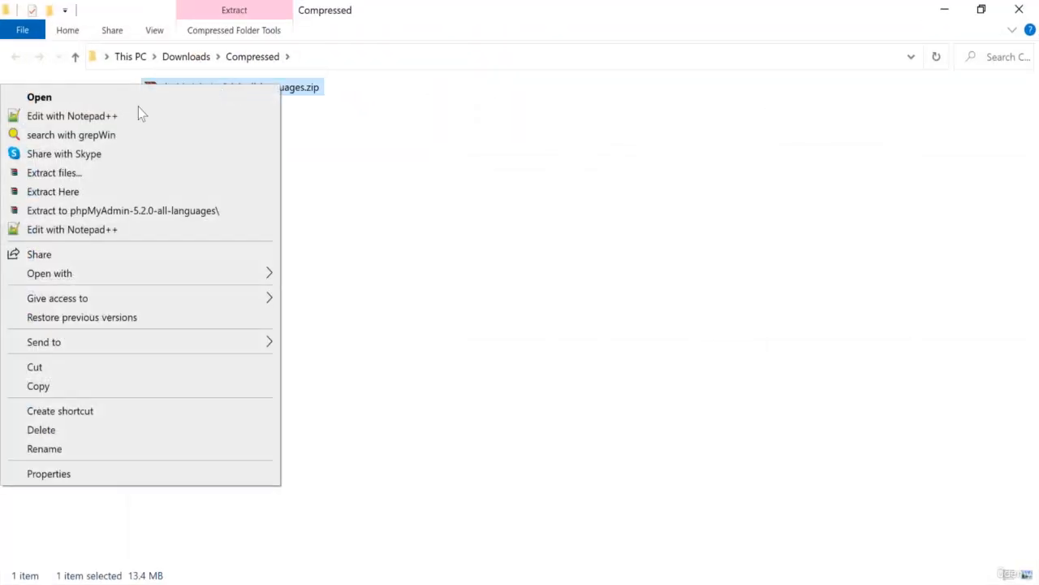
left_click(79, 385)
- Paste the phpMyAdmin zip archive into the D:\laragon\etc\apps folder
left_click(497, 582)
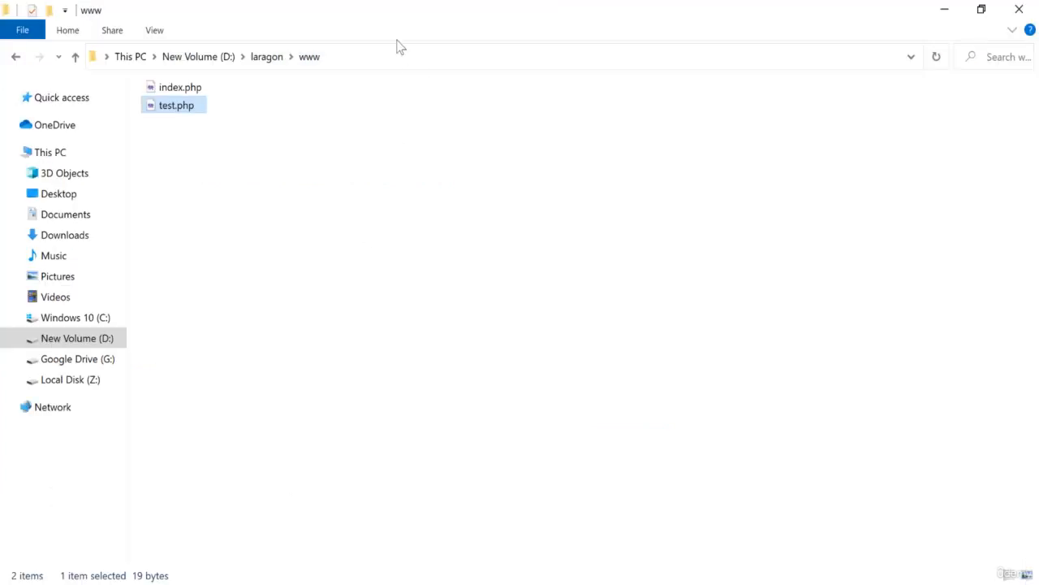
left_click(263, 58)
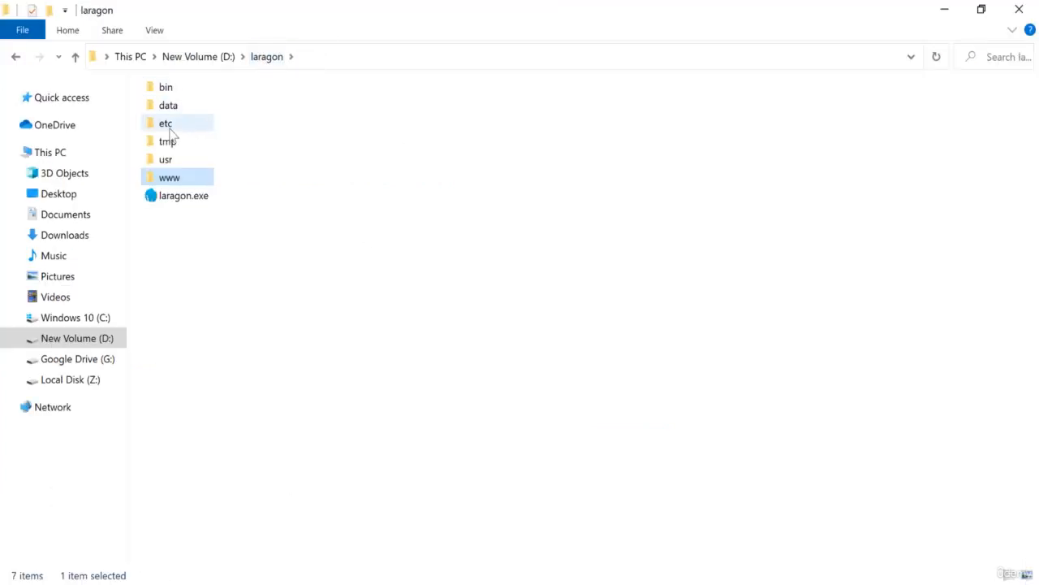
double_click(166, 128)
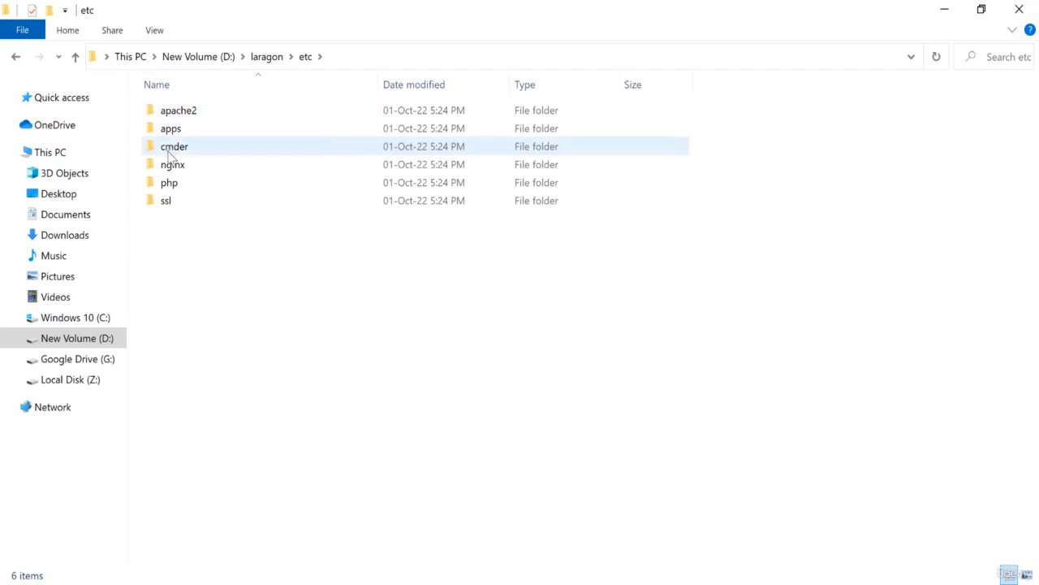
double_click(171, 130)
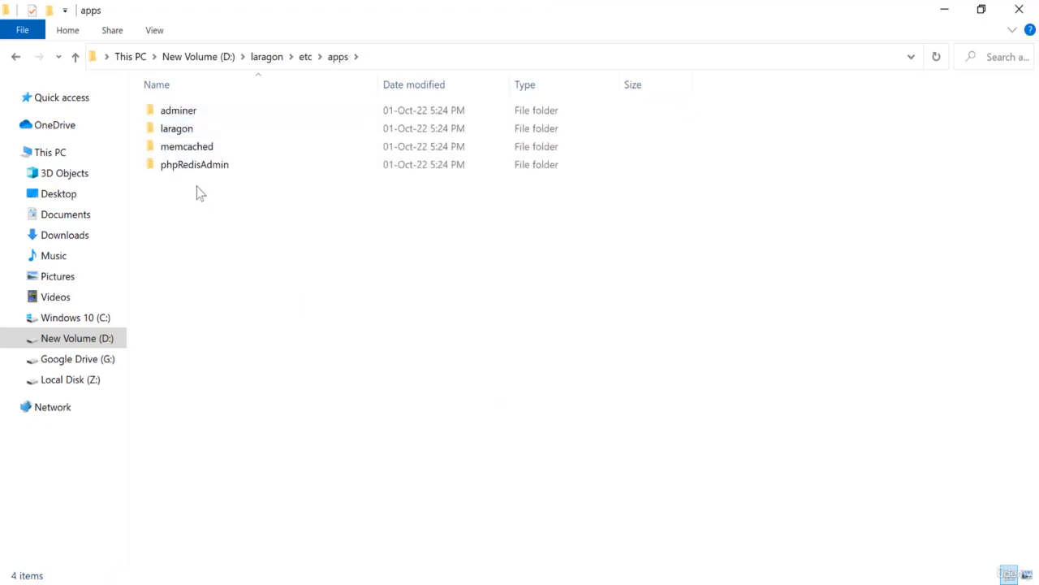
right_click(230, 229)
left_click(149, 339)
left_click(275, 277)
- Extract phpMyAdmin-5.2.0-all-languages.zip directly into the apps folder with WinRAR
right_click(218, 186)
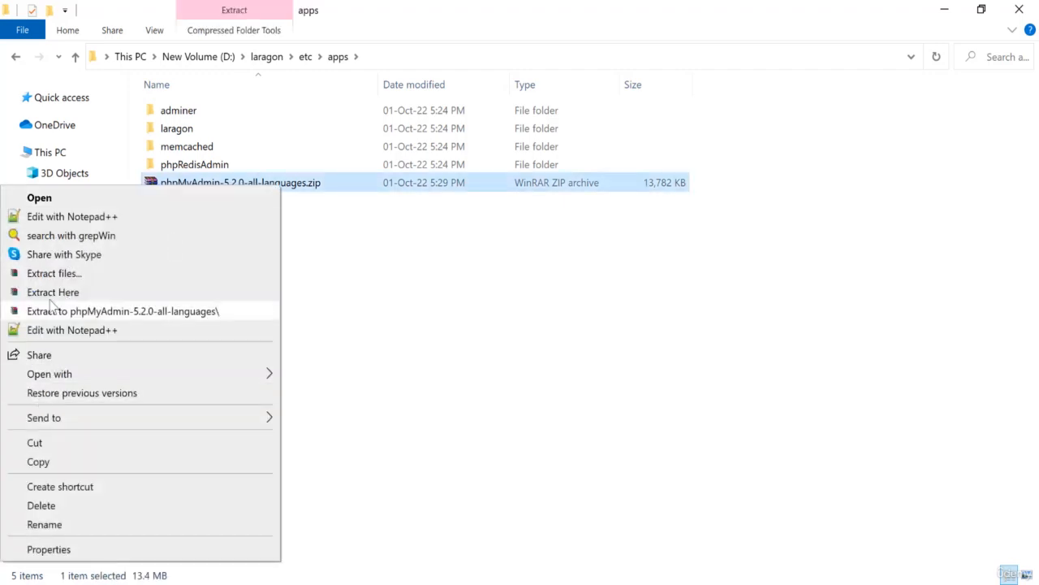
left_click(64, 294)
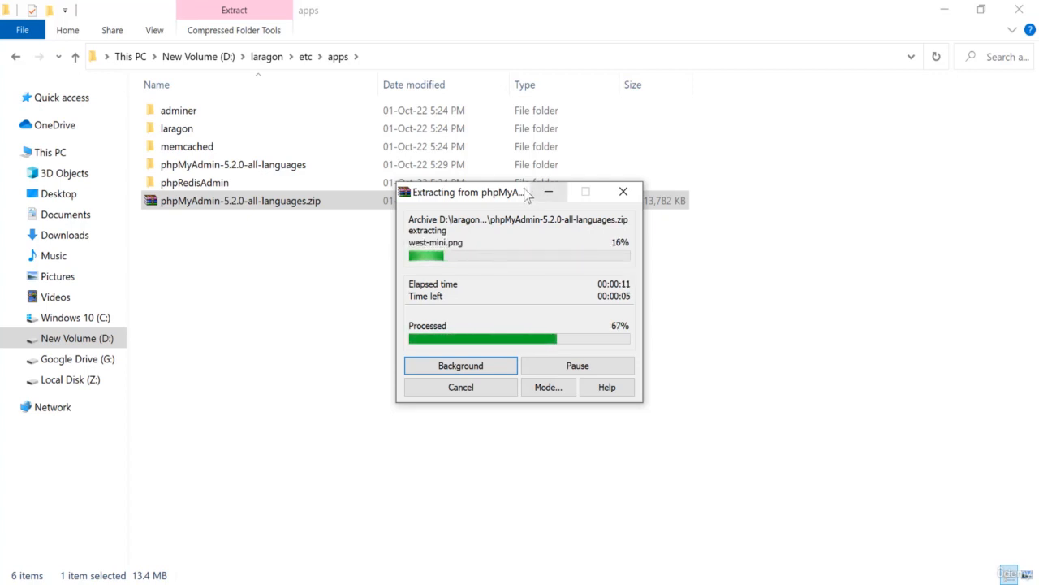
left_click_drag(512, 195, 608, 261)
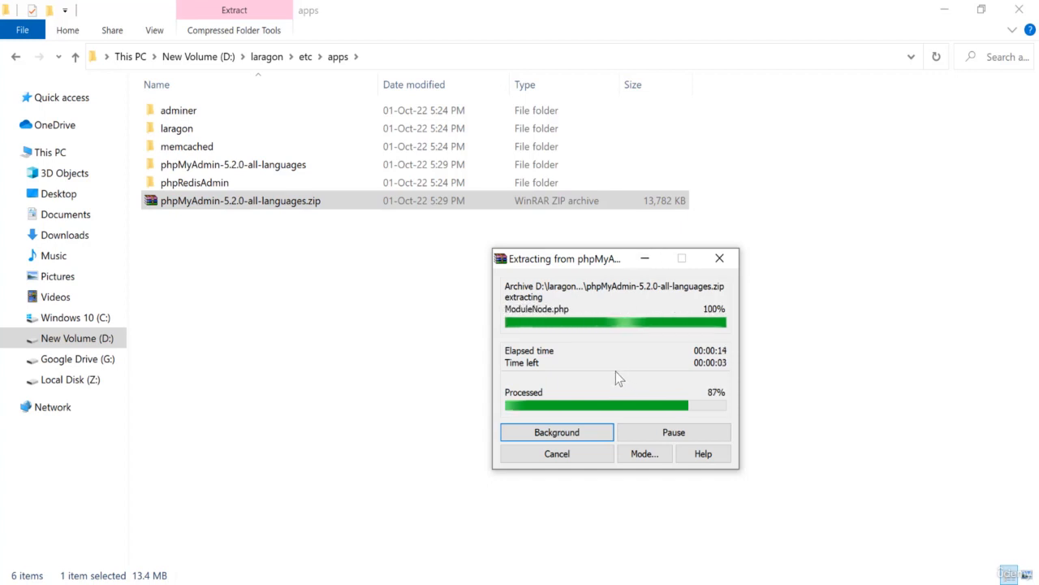
left_click(273, 220)
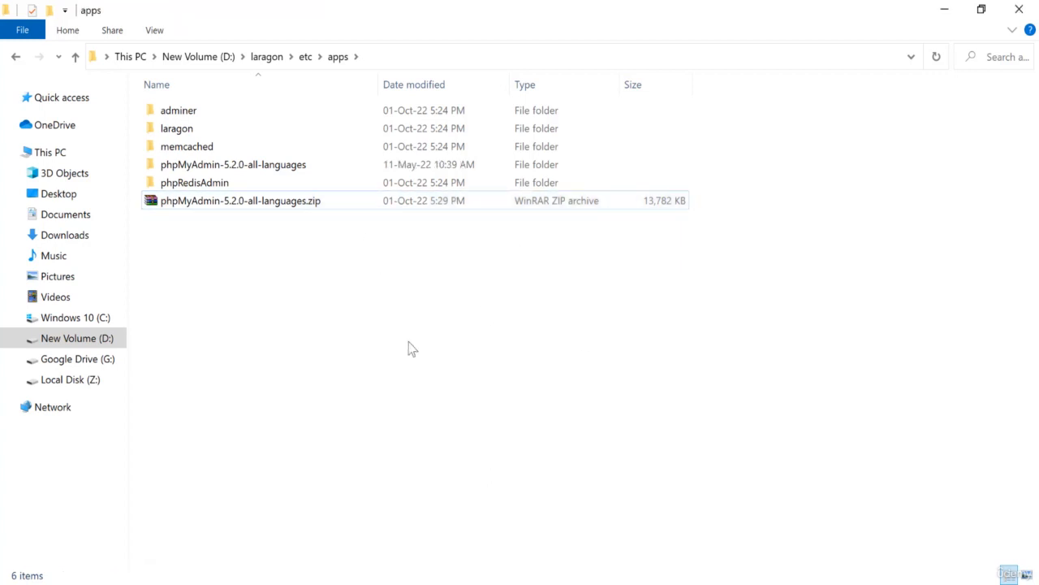
- Look through the files of the extracted phpMyAdmin-5.2.0-all-languages folder and return to the apps folder
left_click(212, 169)
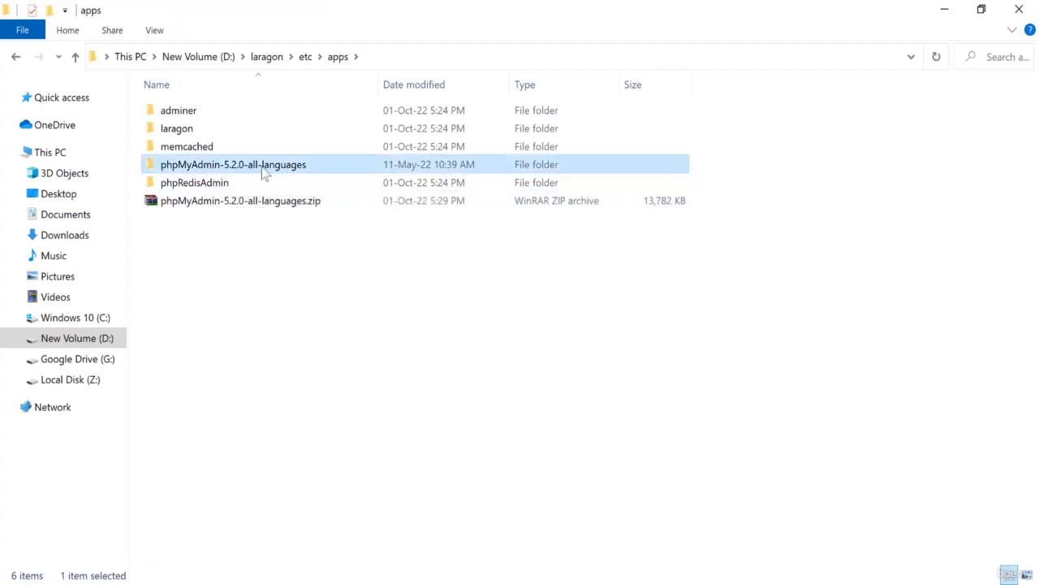
double_click(288, 168)
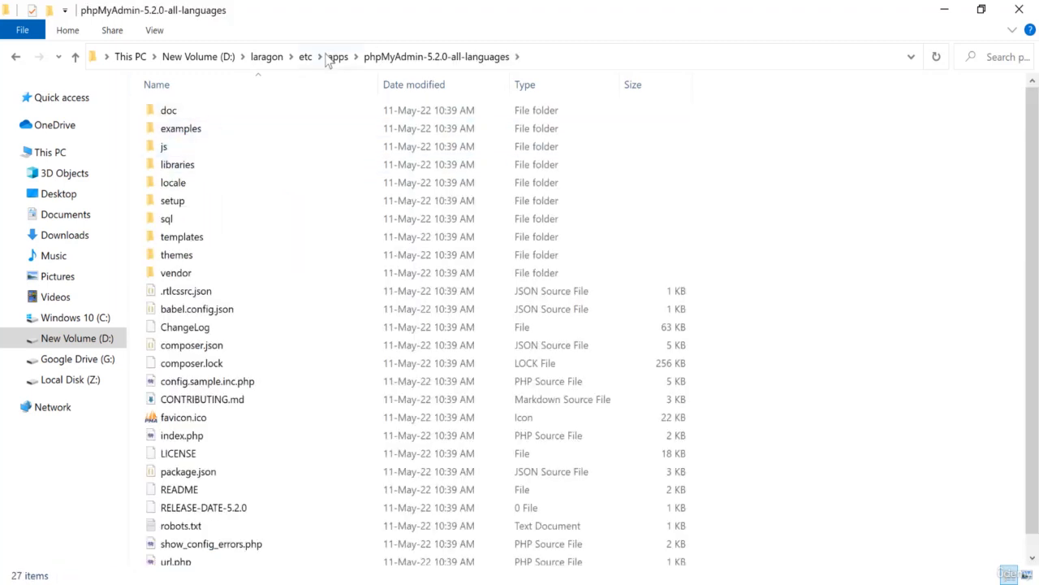
left_click(334, 56)
- Rename the extracted phpMyAdmin-5.2.0-all-languages folder as phpMyAdmin
right_click(233, 168)
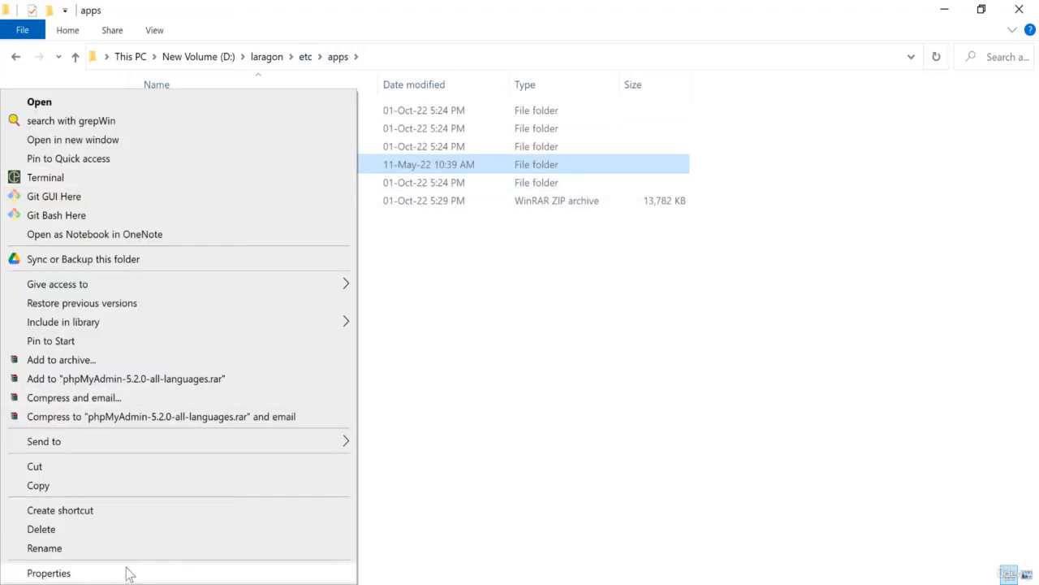
left_click(146, 549)
left_click_drag(221, 164, 407, 168)
key("BackSpace")
key("Return")
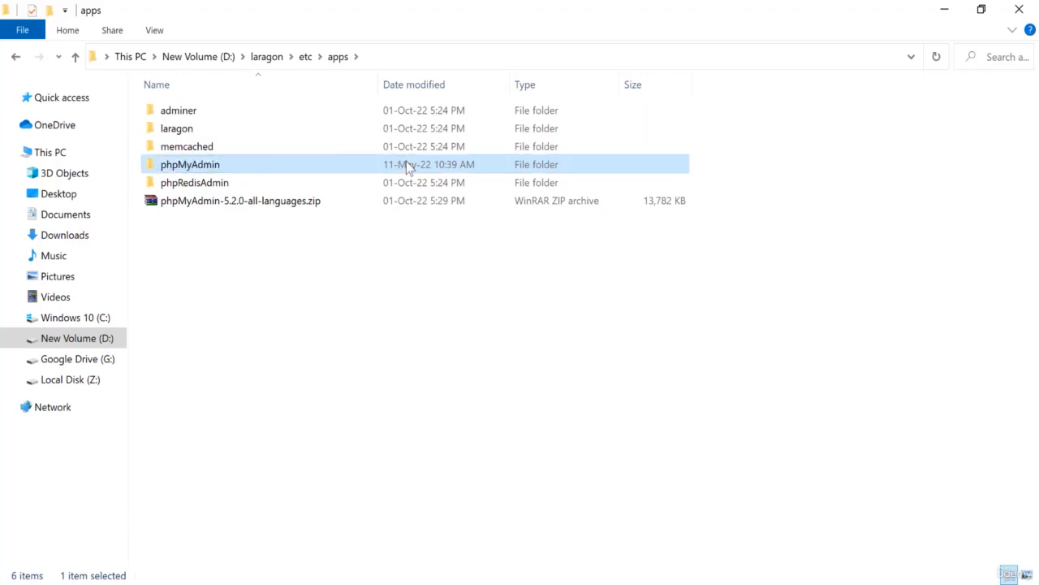
- Delete phpMyAdmin-5.2.0-all-languages.zip from the apps folder
left_click(246, 321)
right_click(230, 208)
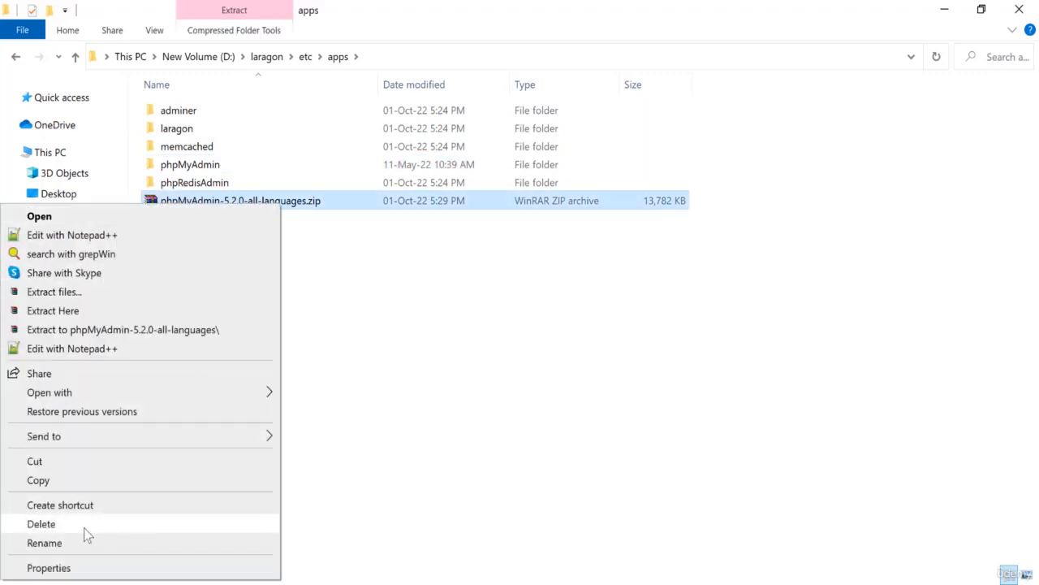
left_click(84, 524)
left_click(567, 351)
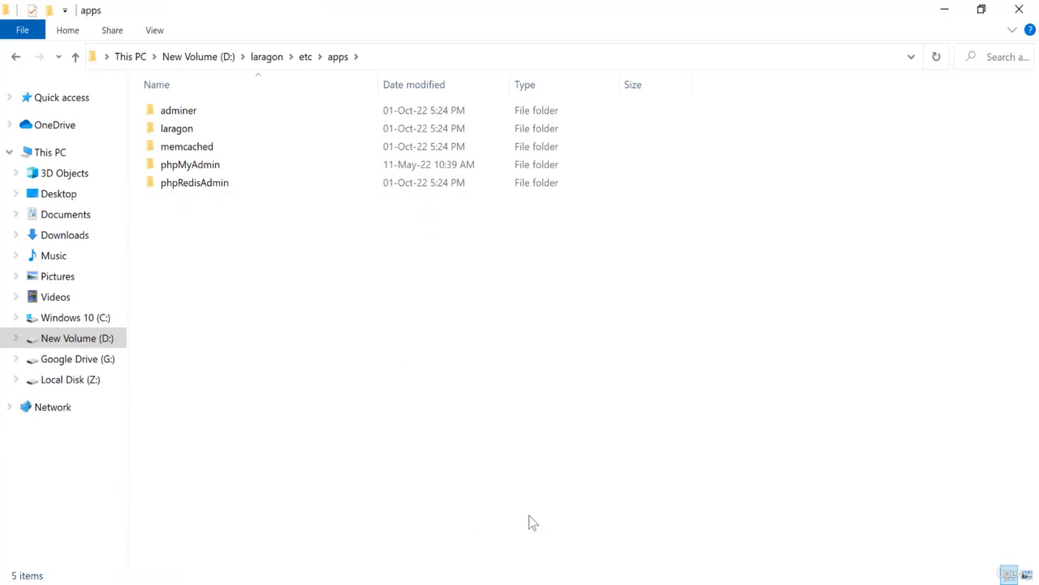
- Switch to Chrome and reload the localhost/phpmyadmin page
key("alt+Tab")
left_click(459, 6)
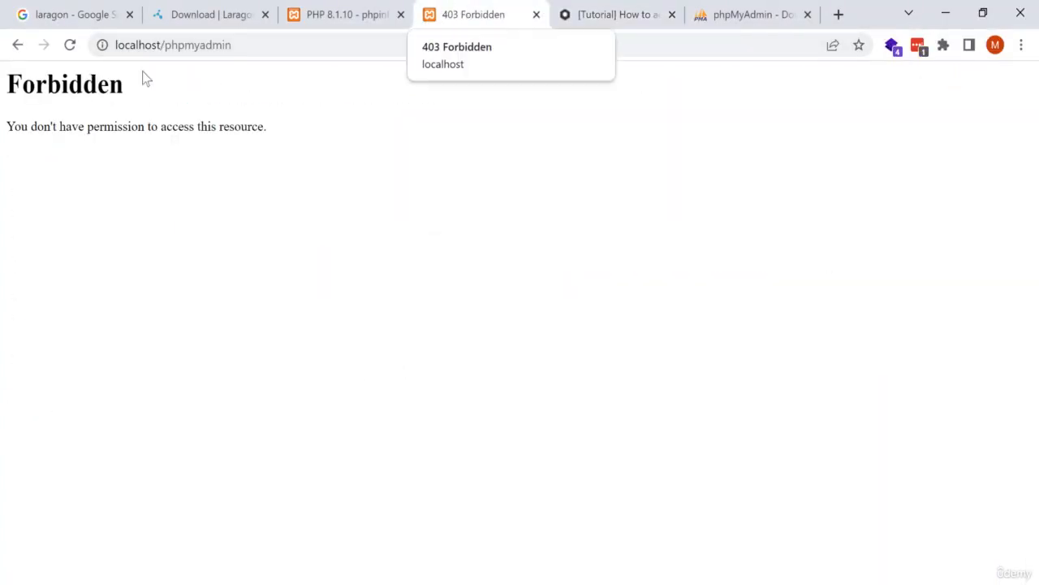
left_click(70, 45)
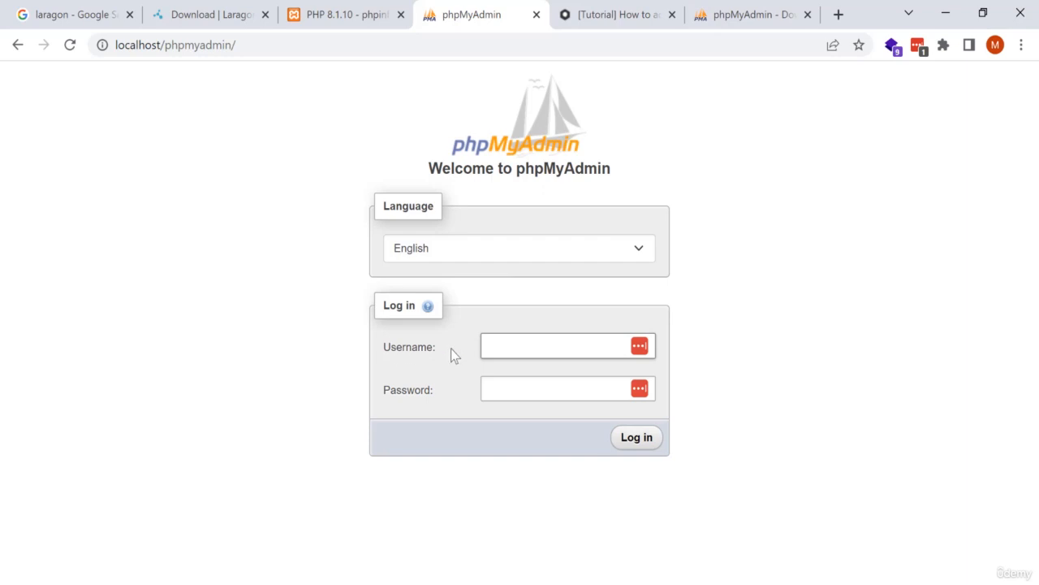
- Try to log in to phpMyAdmin with the username root and an empty password
left_click(536, 351)
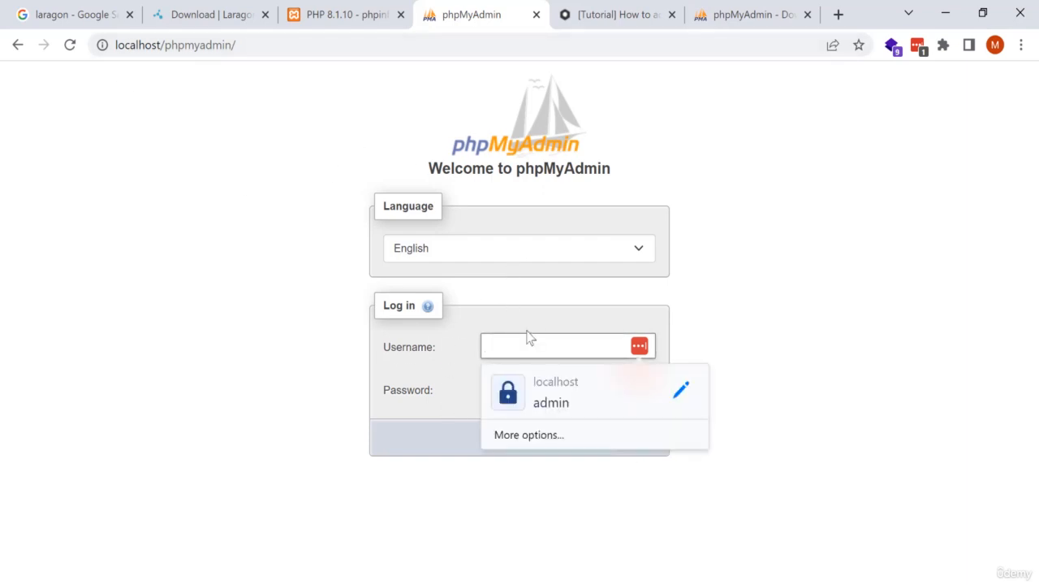
type("root")
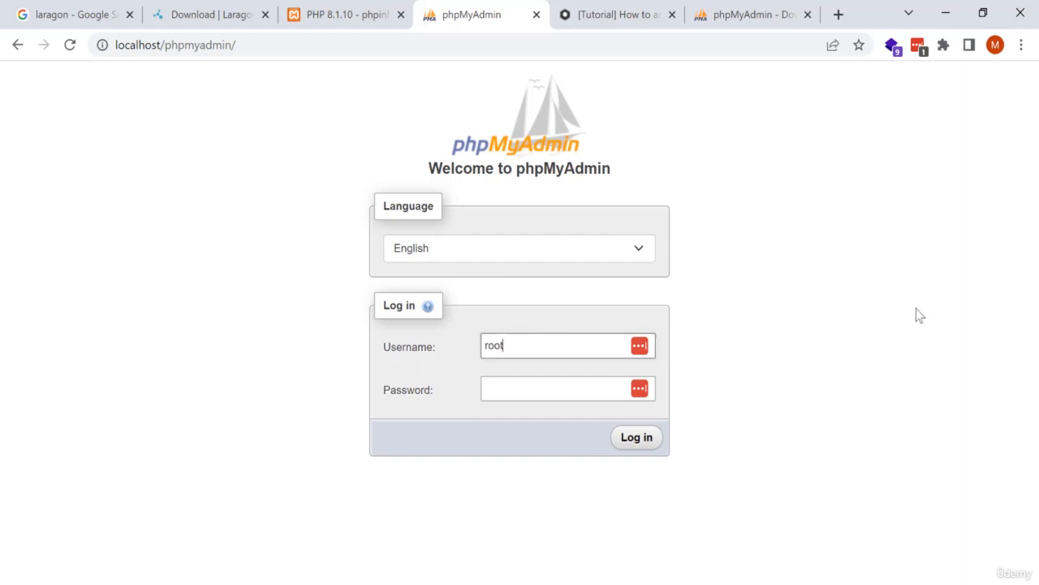
left_click(486, 393)
left_click(639, 436)
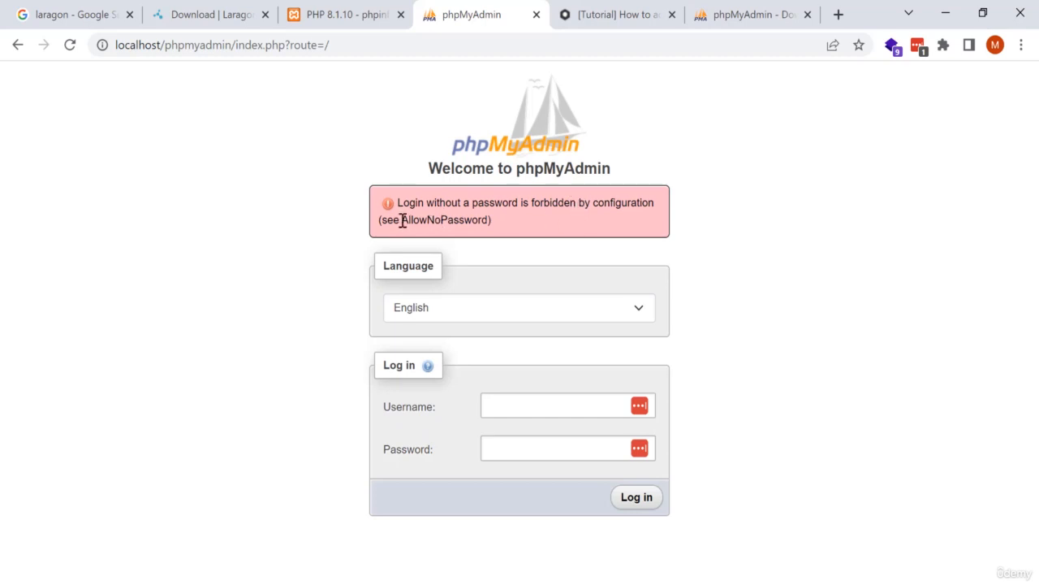
- Copy the setting name AllowNoPassword from the phpMyAdmin login message
left_click_drag(402, 221, 483, 220)
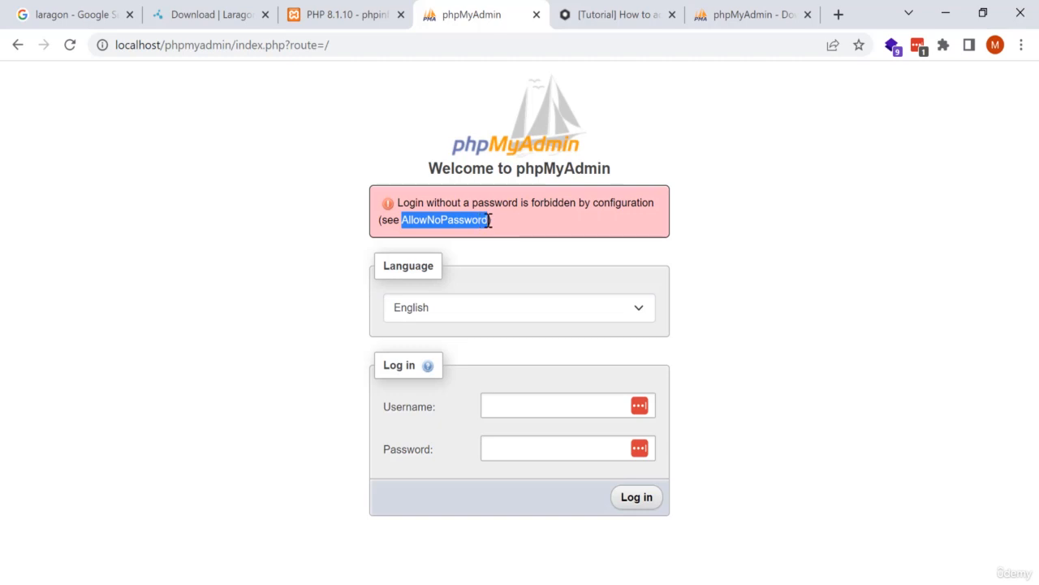
left_click_drag(401, 220, 492, 222)
right_click(469, 224)
left_click(504, 236)
left_click(775, 287)
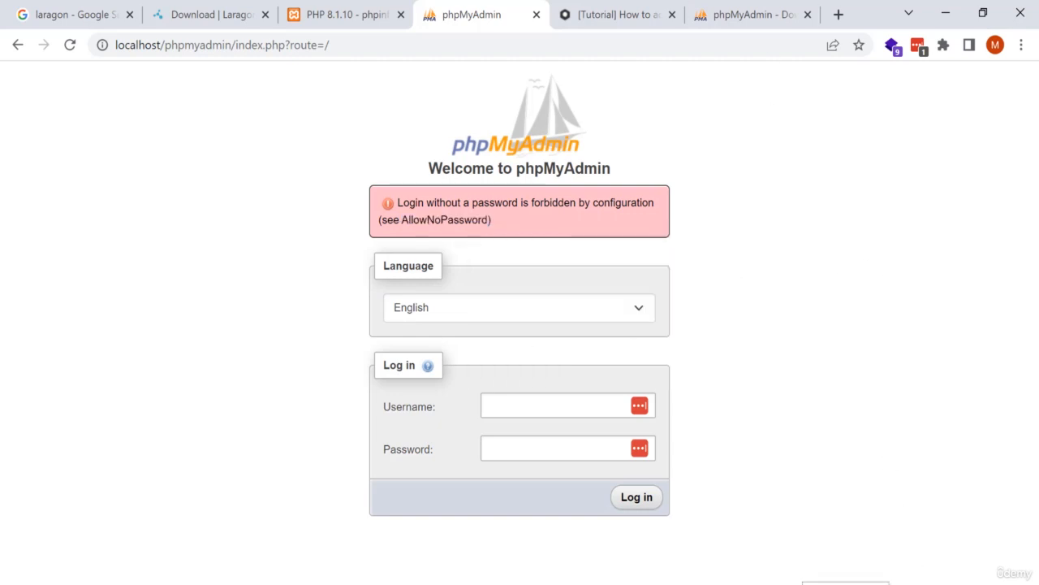
- Examine the replies in the Laragon forum tutorial for advice on logging in as root without a password
left_click(590, 8)
scroll(430, 388, "down", 10)
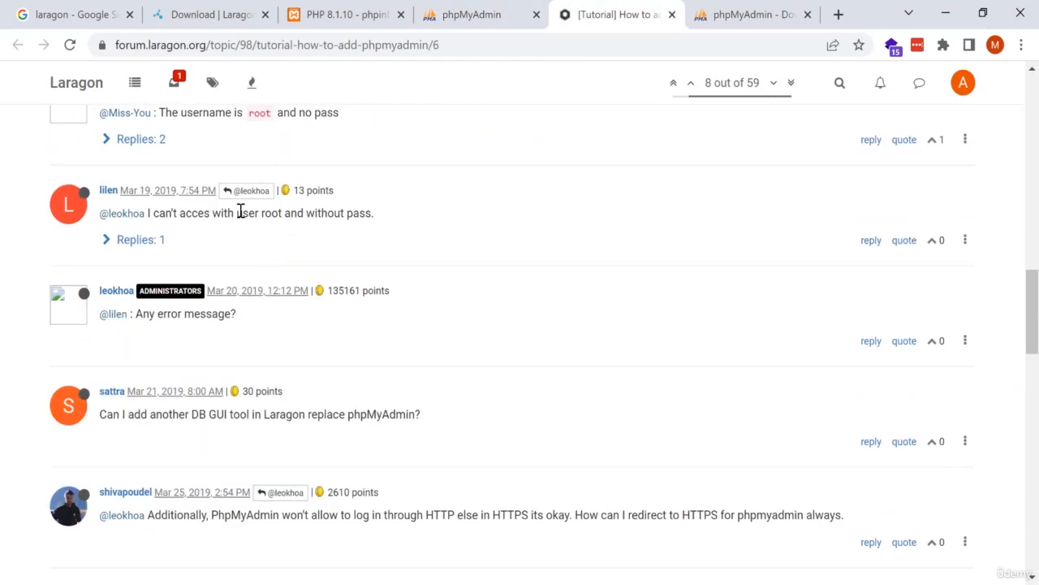
scroll(425, 234, "down", 3)
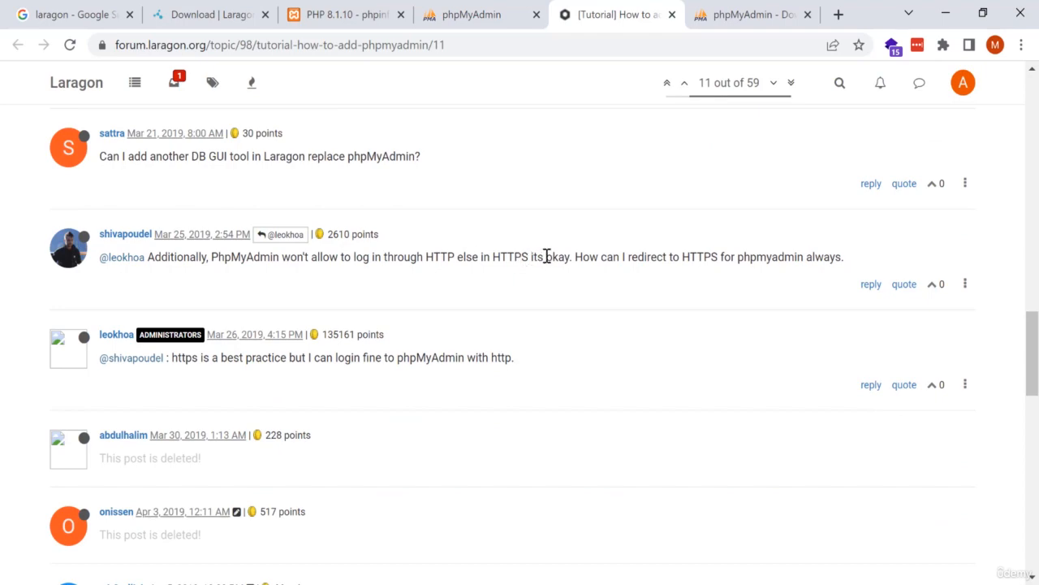
scroll(545, 255, "down", 2)
scroll(244, 202, "down", 3)
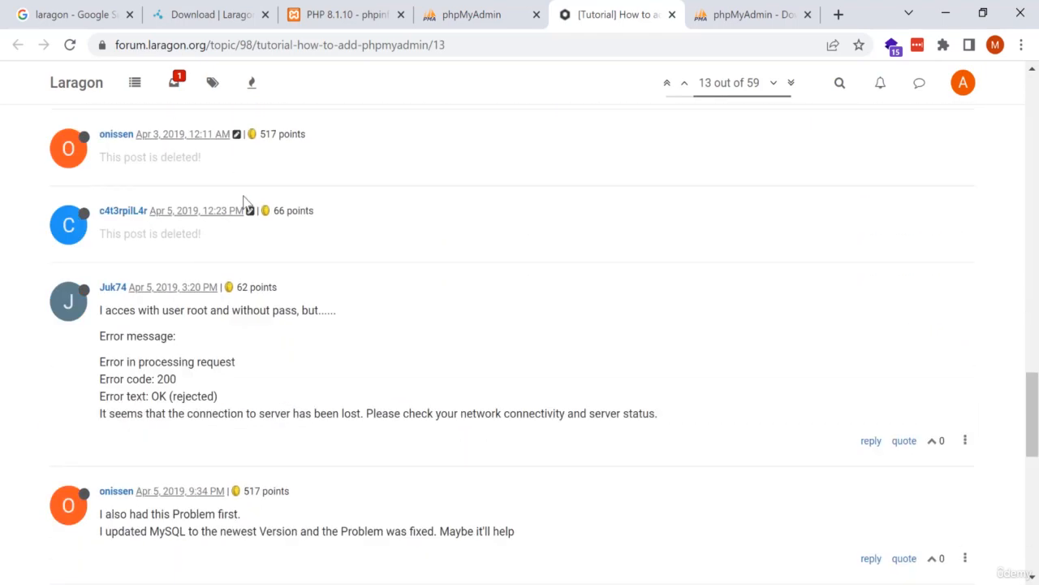
scroll(494, 290, "down", 3)
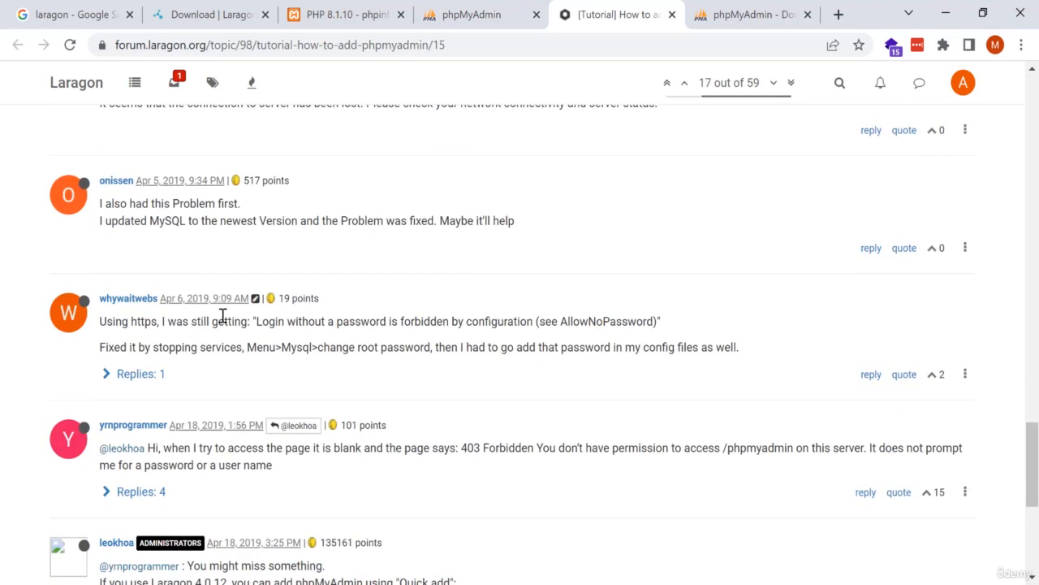
scroll(284, 422, "down", 2)
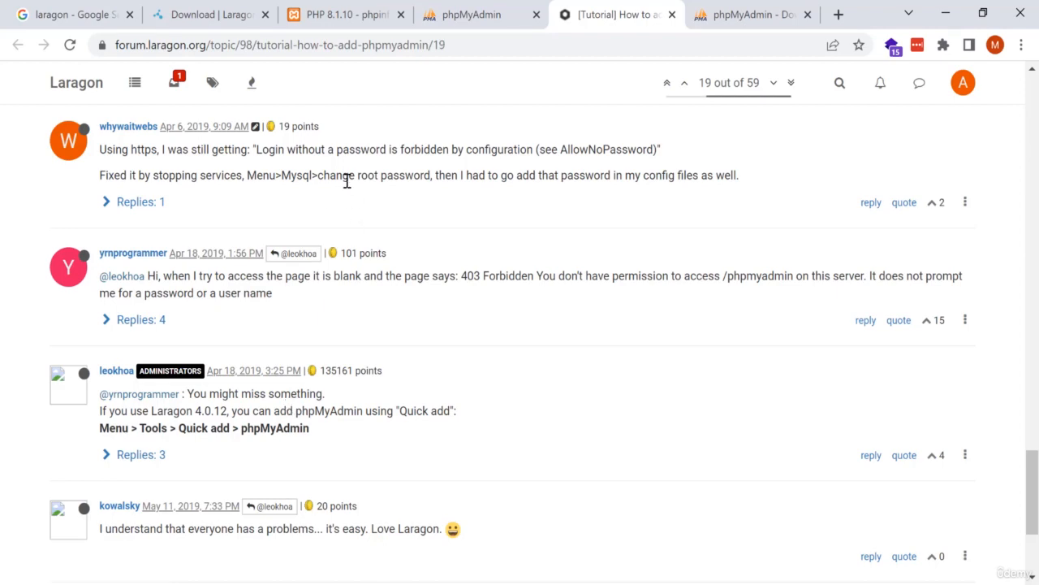
- Switch to File Explorer and search the phpMyAdmin folder in laragon\etc\apps for AllowNoPassword with grepWin
left_click(760, 12)
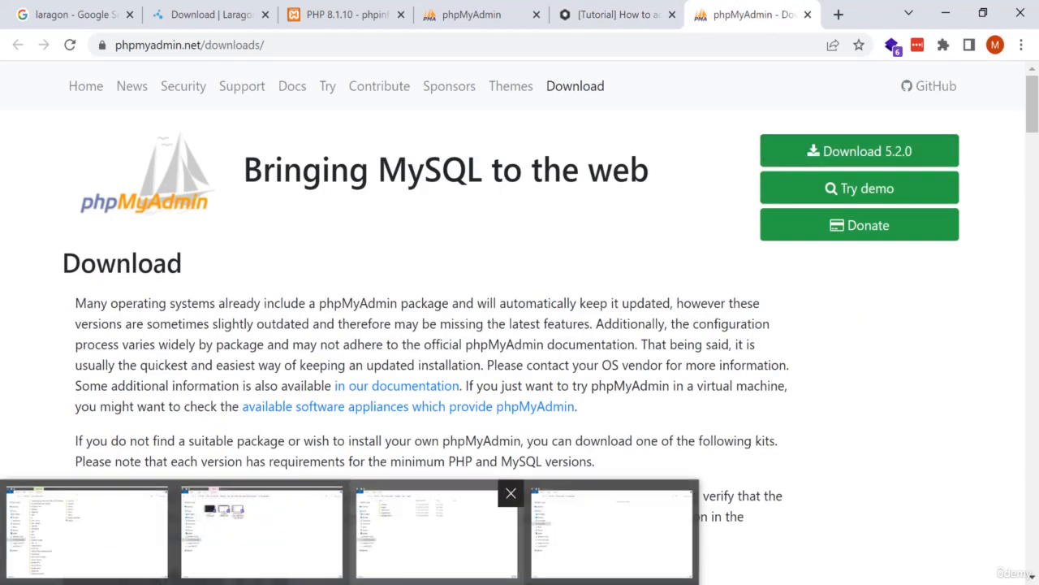
left_click(436, 532)
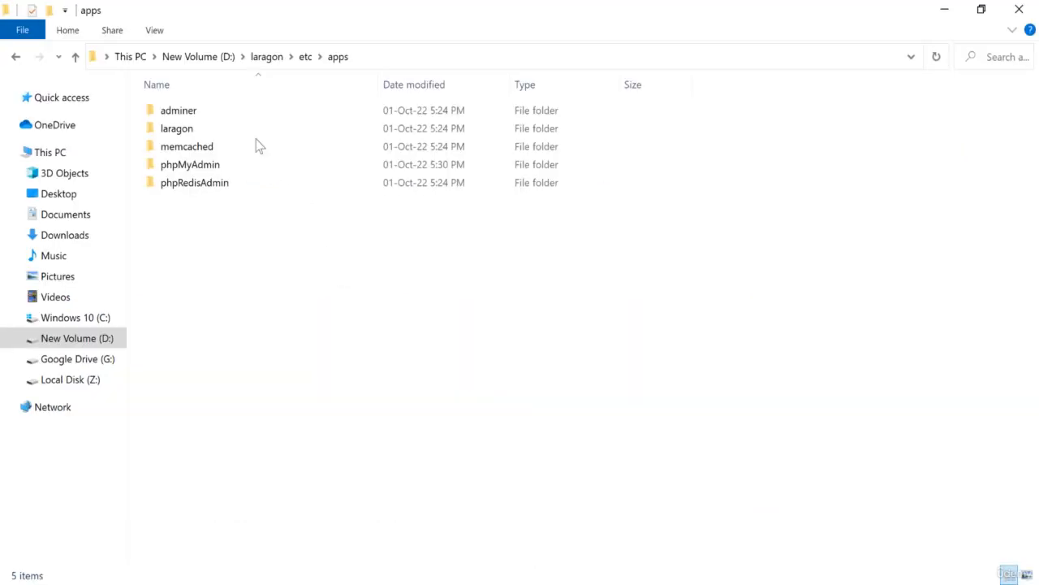
left_click(195, 166)
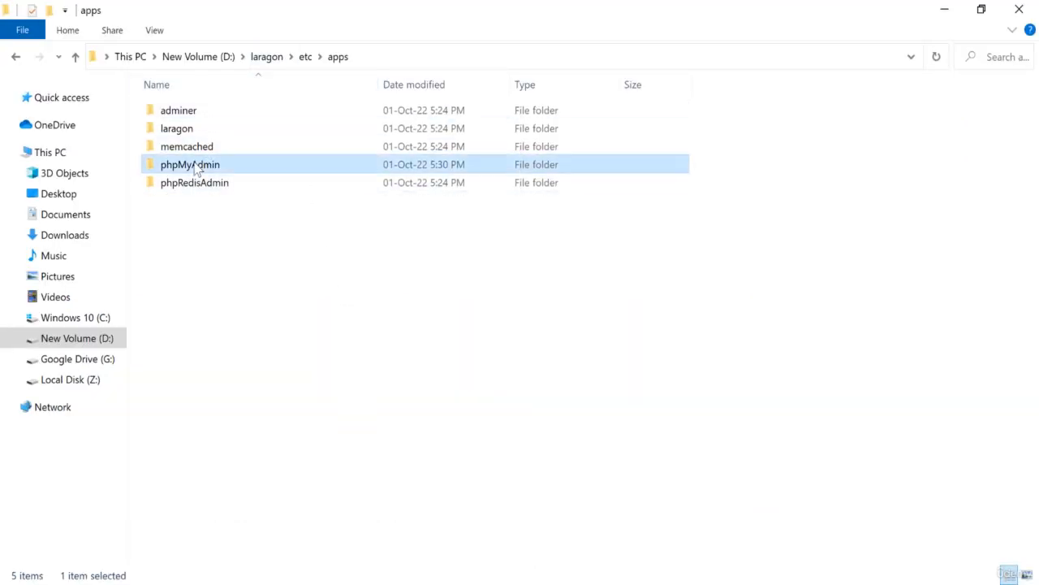
right_click(195, 167)
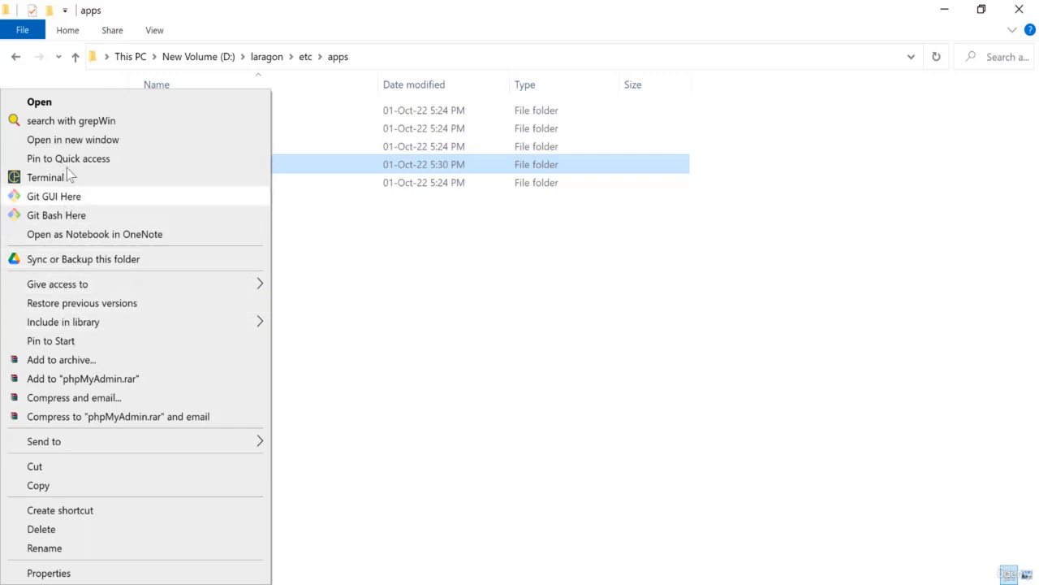
left_click(81, 121)
key("ctrl+v")
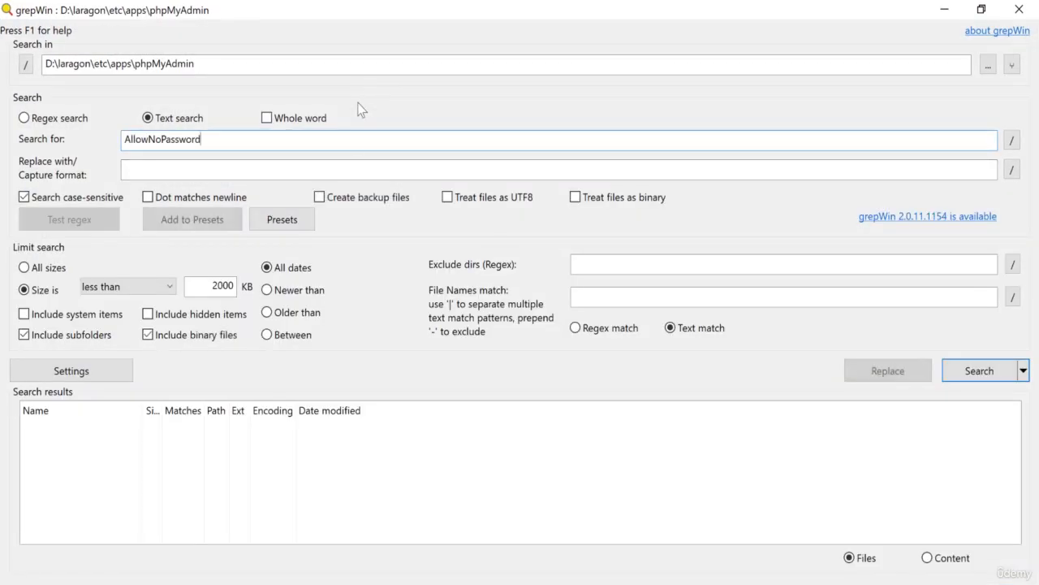
left_click(958, 372)
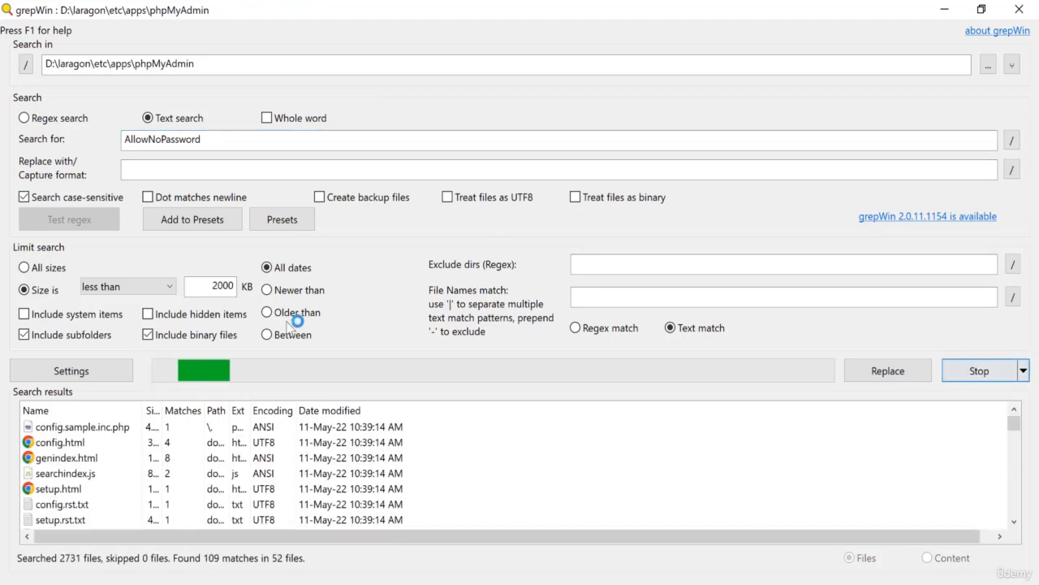
- Open config.sample.inc.php from the phpMyAdmin folder in Visual Studio Code and find AllowNoPassword in it
double_click(112, 430)
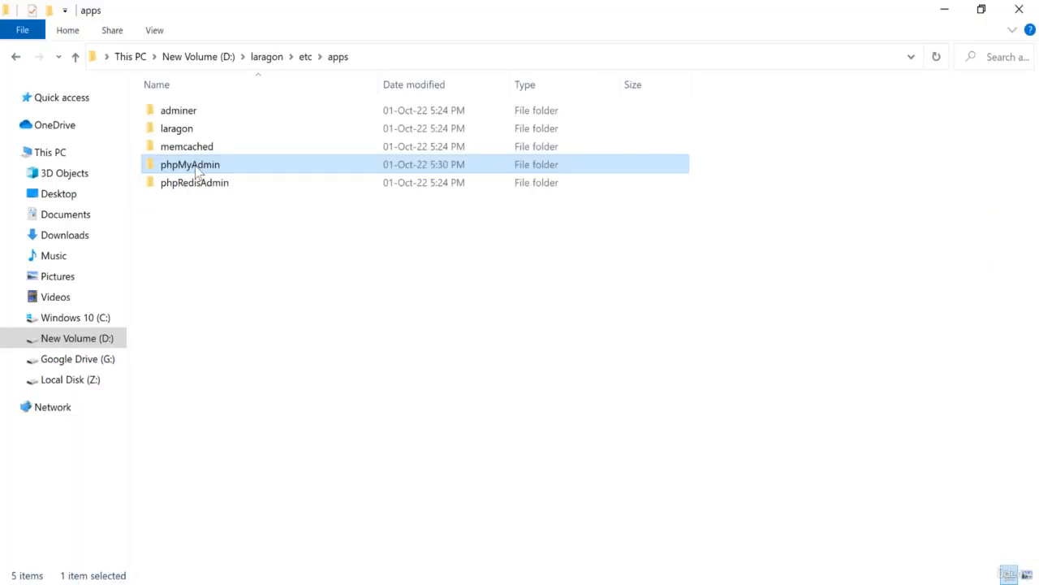
double_click(205, 167)
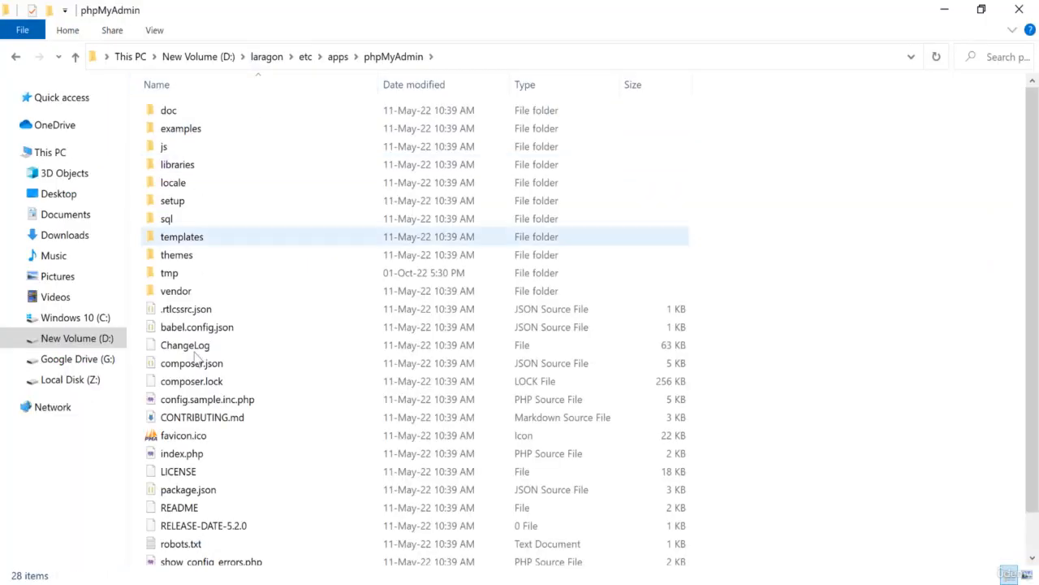
left_click(186, 404)
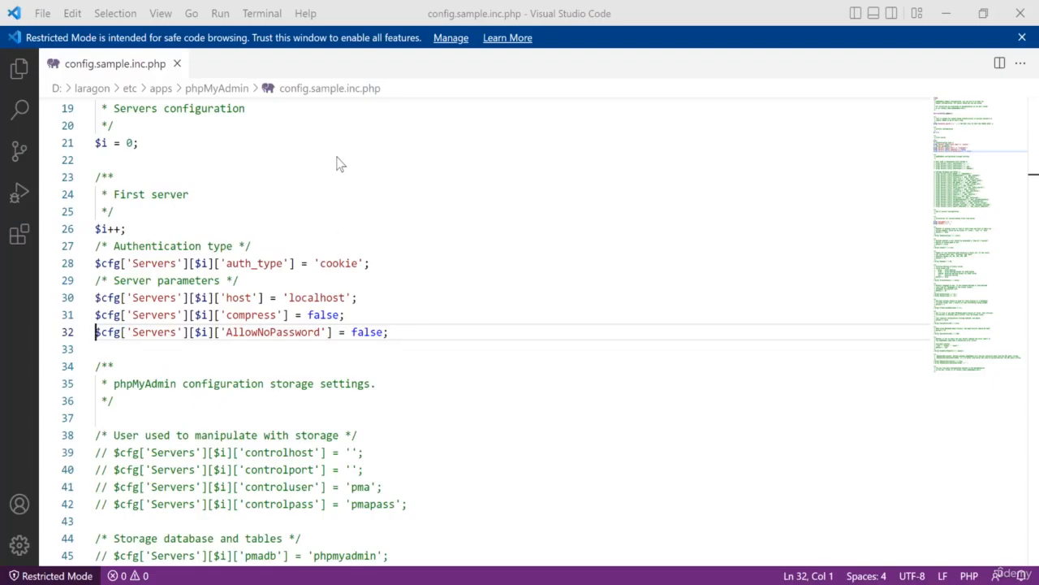
left_click(337, 158)
key("ctrl+f")
key("ctrl+v")
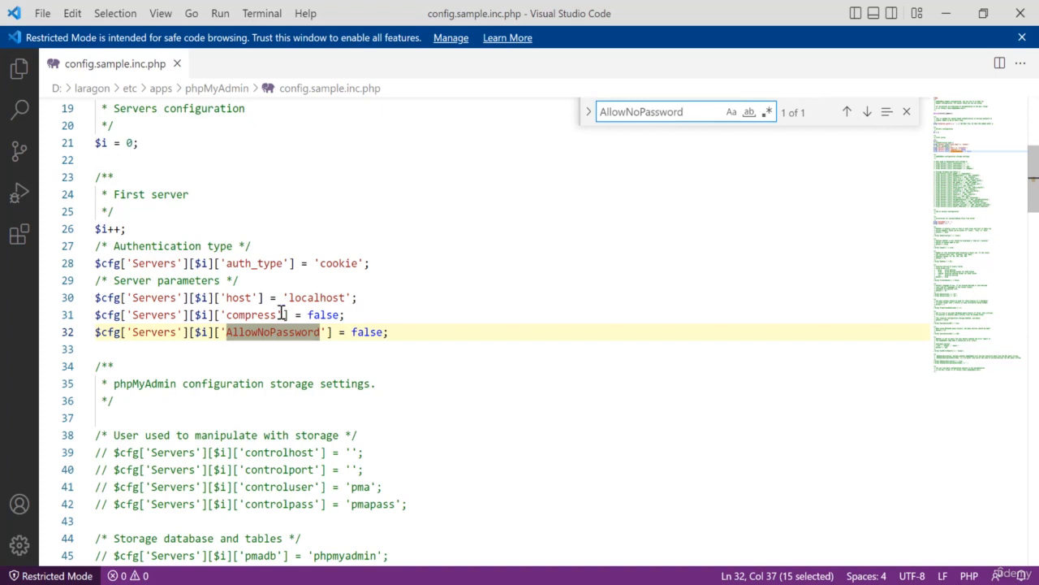
- Set the AllowNoPassword value on line 32 to true and close config.sample.inc.php
key("Escape")
left_click(233, 345)
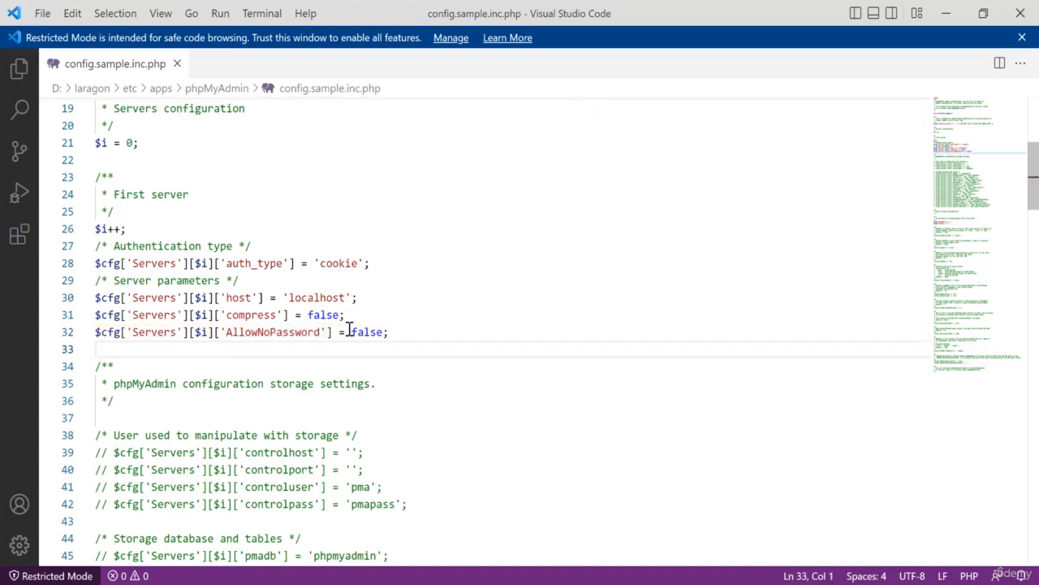
double_click(363, 331)
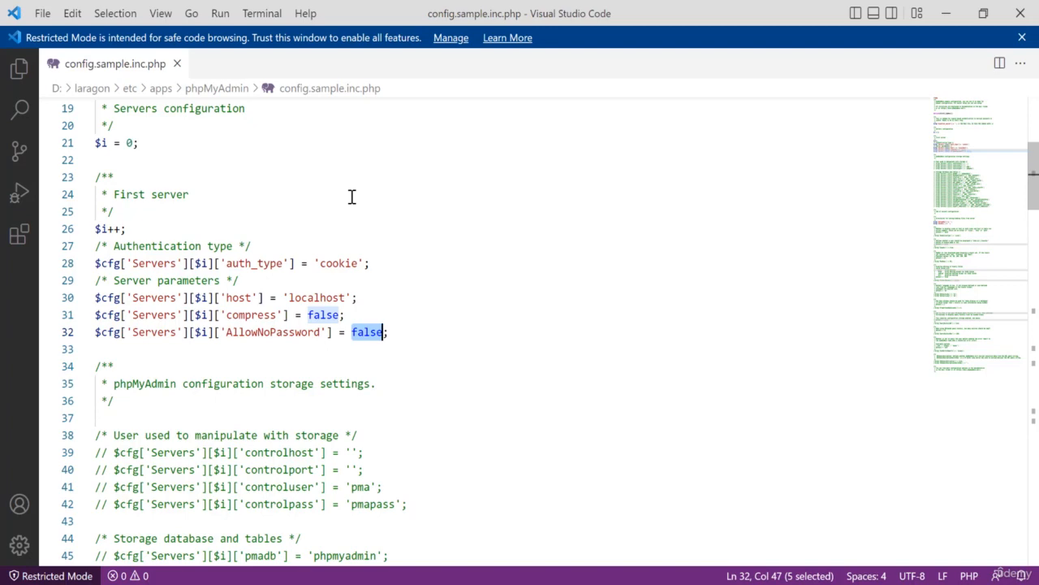
type("true")
left_click(415, 225)
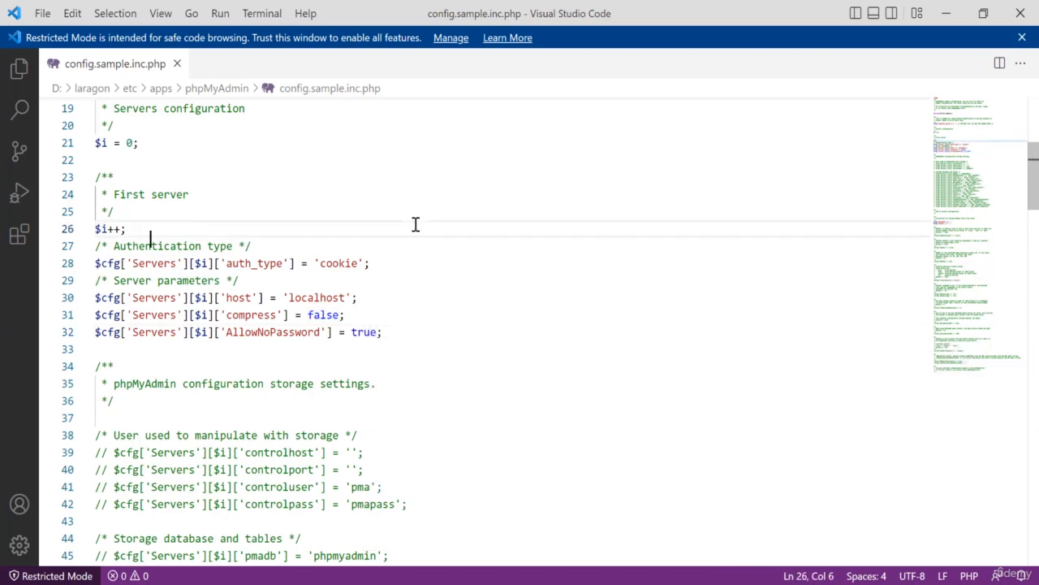
left_click(177, 64)
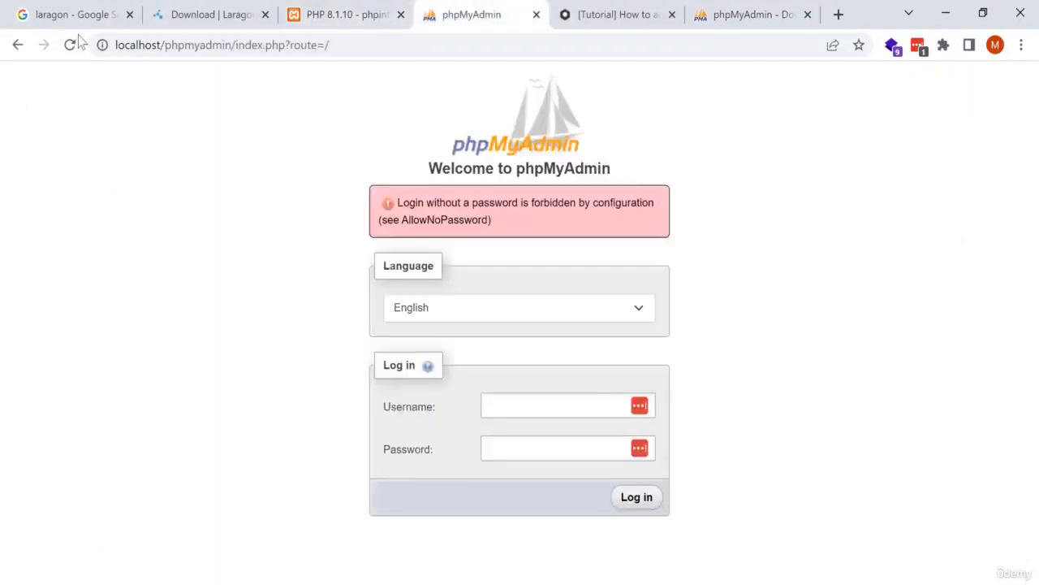
- Reload the phpMyAdmin login page in Chrome and try to log in with the username root and an empty password
left_click(70, 45)
left_click(538, 347)
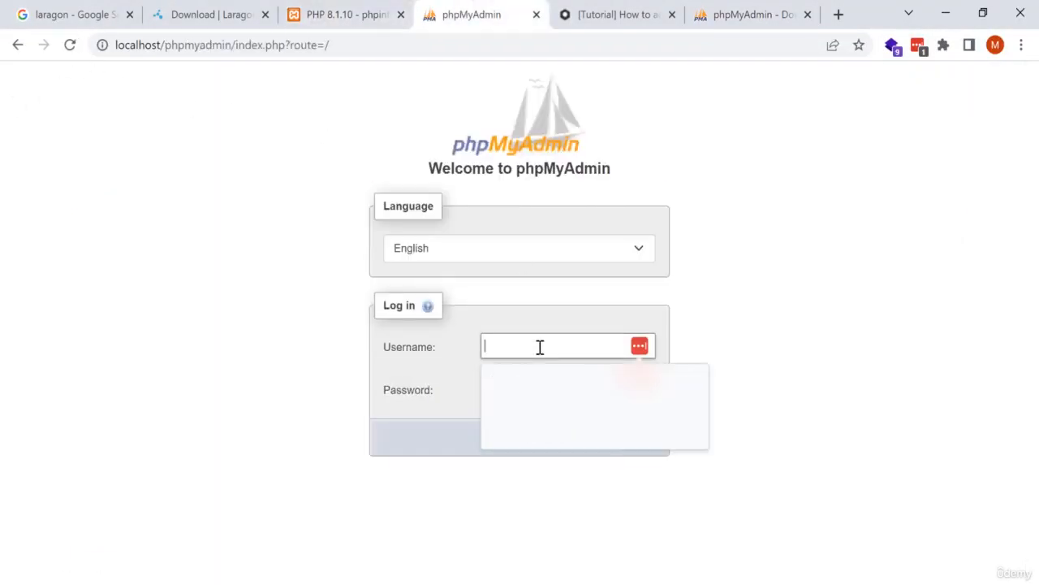
type("root")
left_click(485, 382)
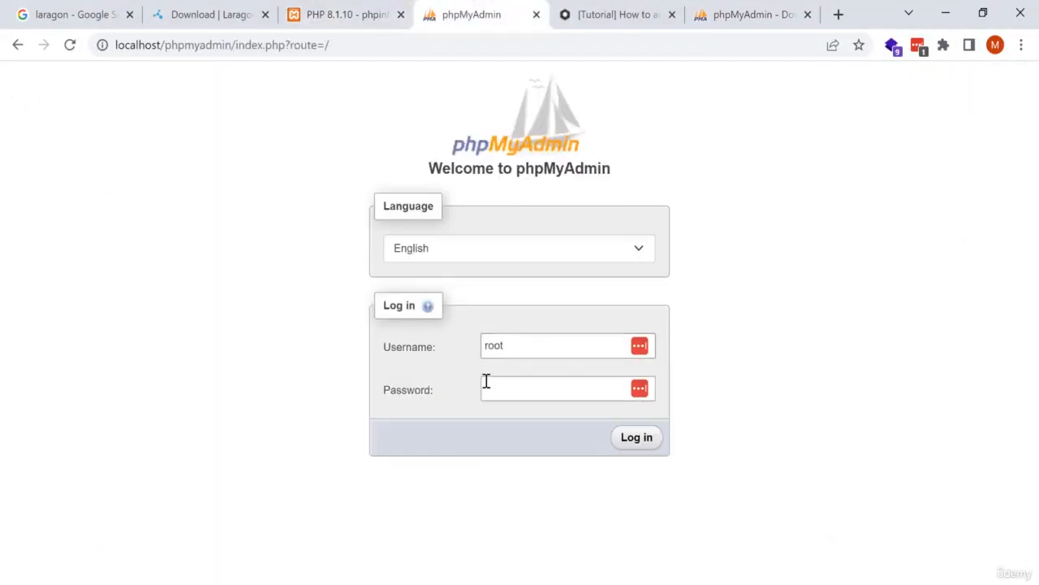
left_click(620, 437)
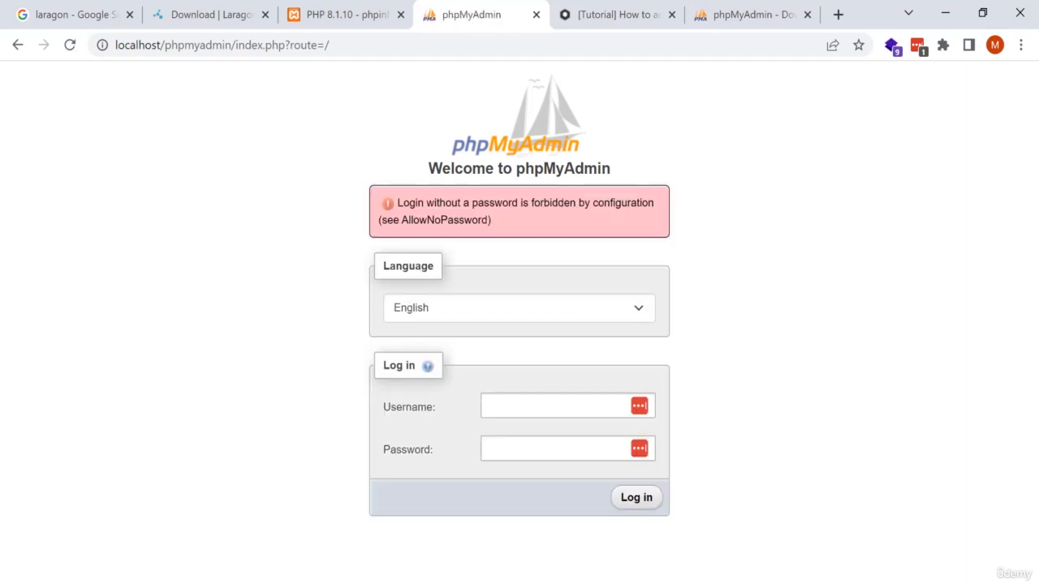
- Open Laragon from the running background programs, stop all its services and start them again, and return to the phpMyAdmin page
left_click(794, 584)
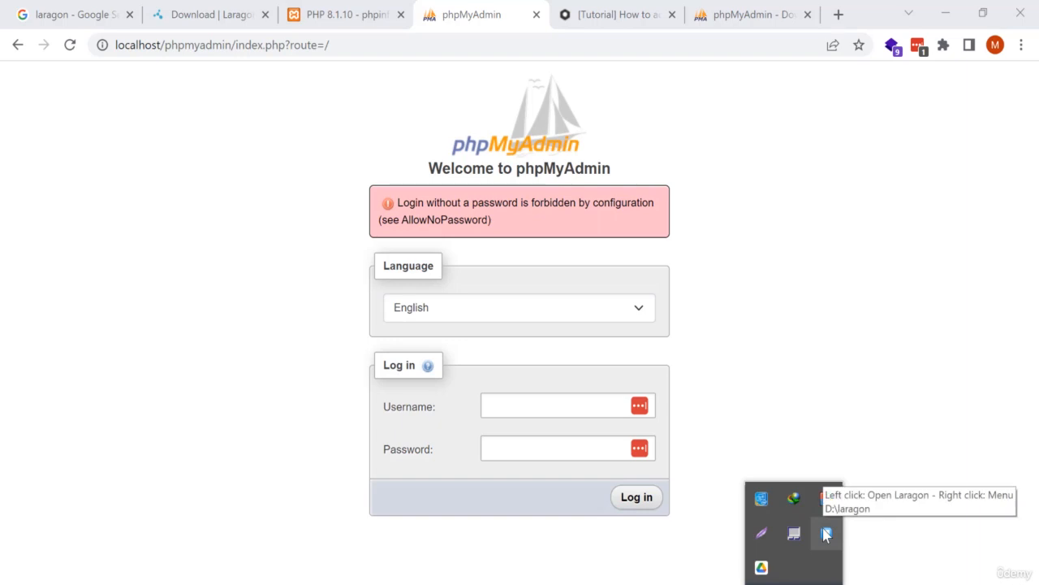
right_click(826, 533)
left_click(825, 532)
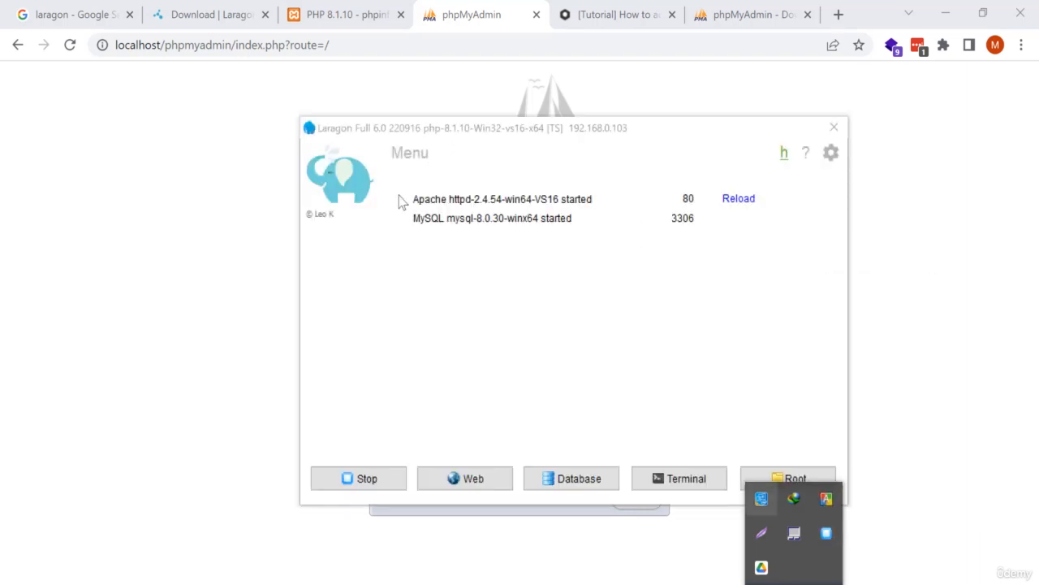
left_click(369, 478)
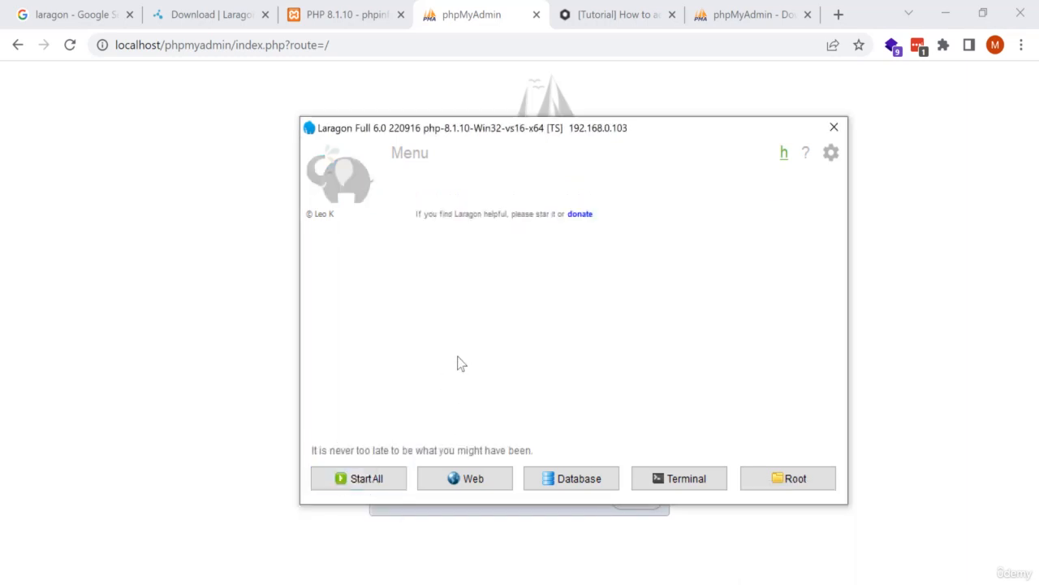
left_click(369, 480)
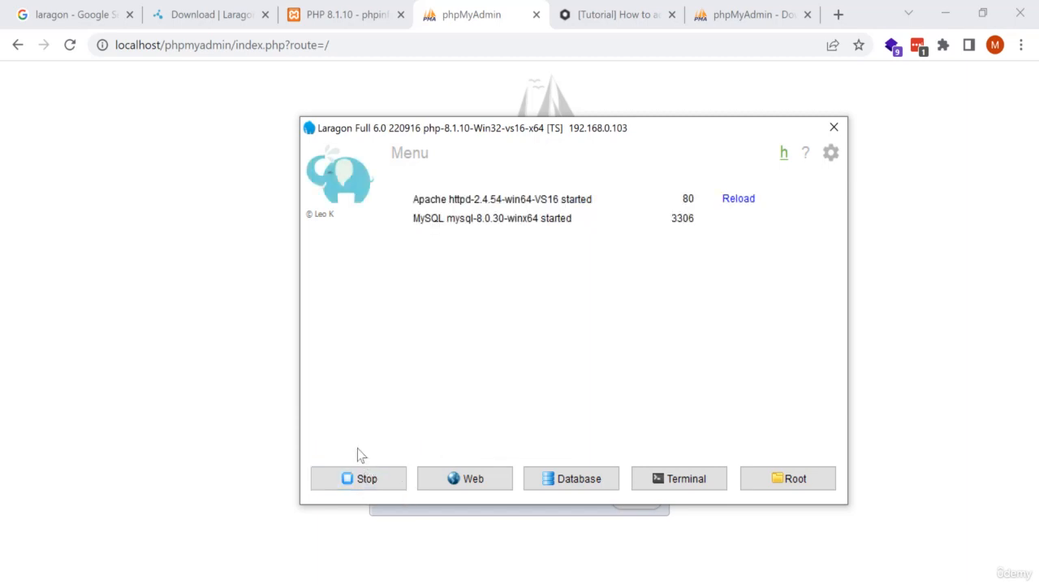
left_click(129, 333)
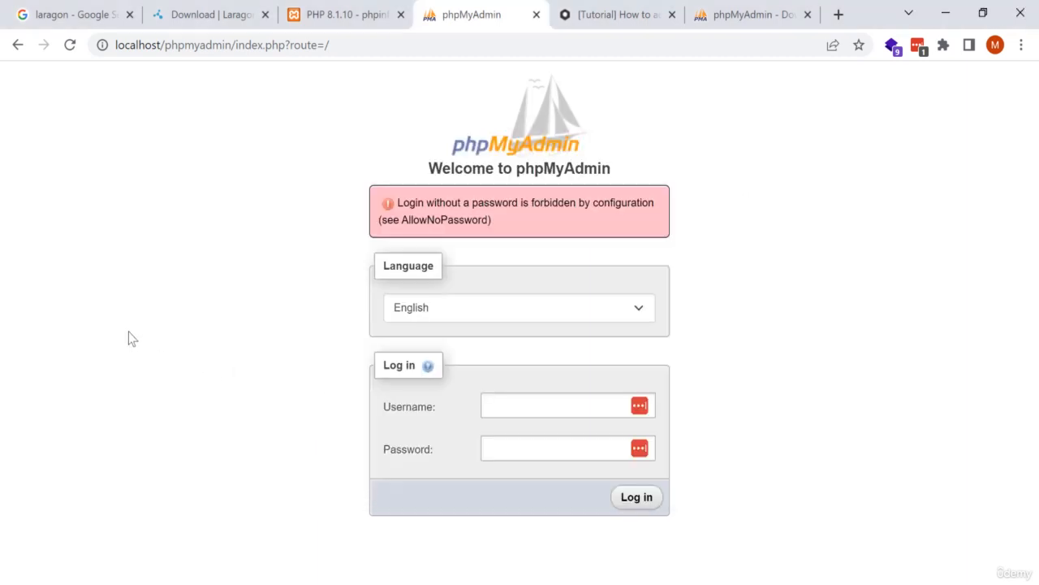
- Try the root login without a password again on the phpMyAdmin page
left_click(528, 406)
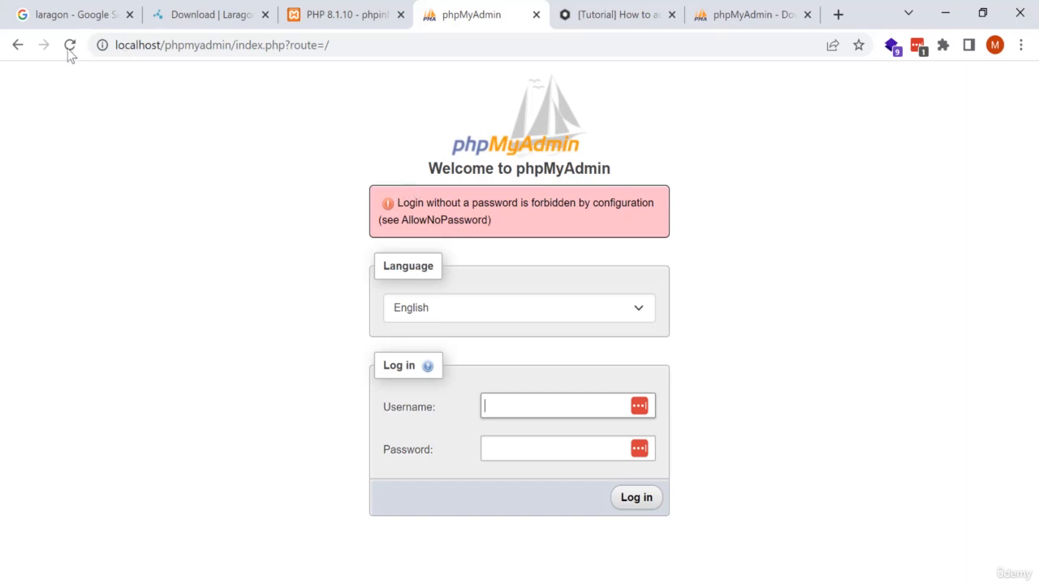
type("root")
left_click(638, 495)
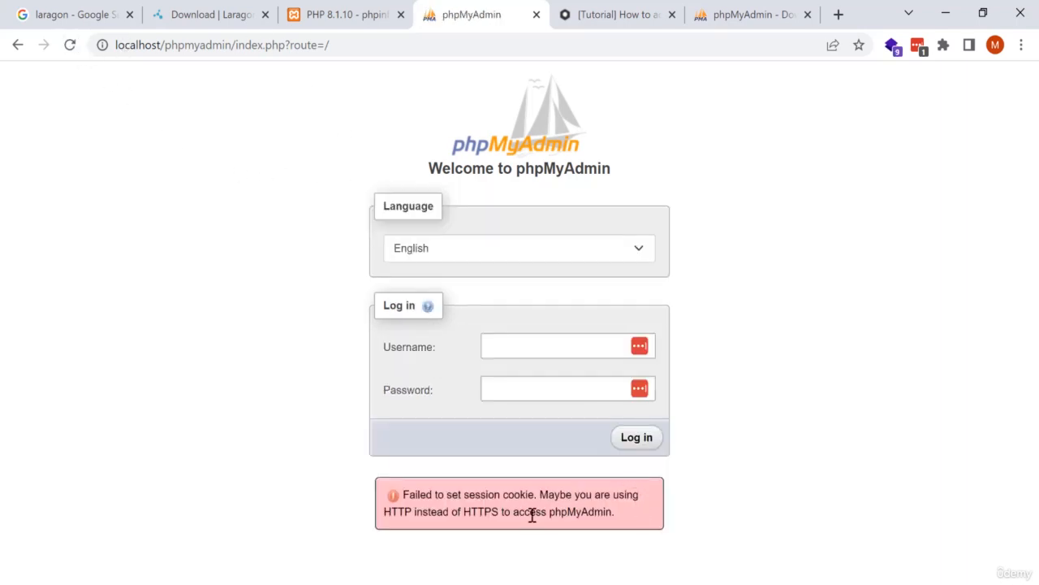
double_click(532, 514)
left_click(707, 493)
- Log in to phpMyAdmin with the username root and an empty password, and open the localhost server's home page
left_click(529, 344)
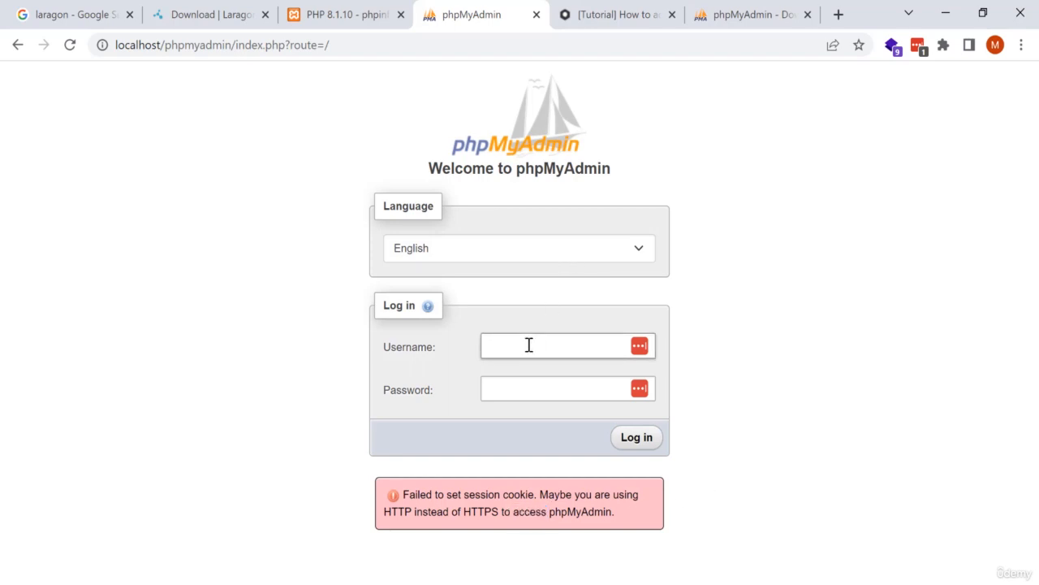
type("root")
left_click(651, 437)
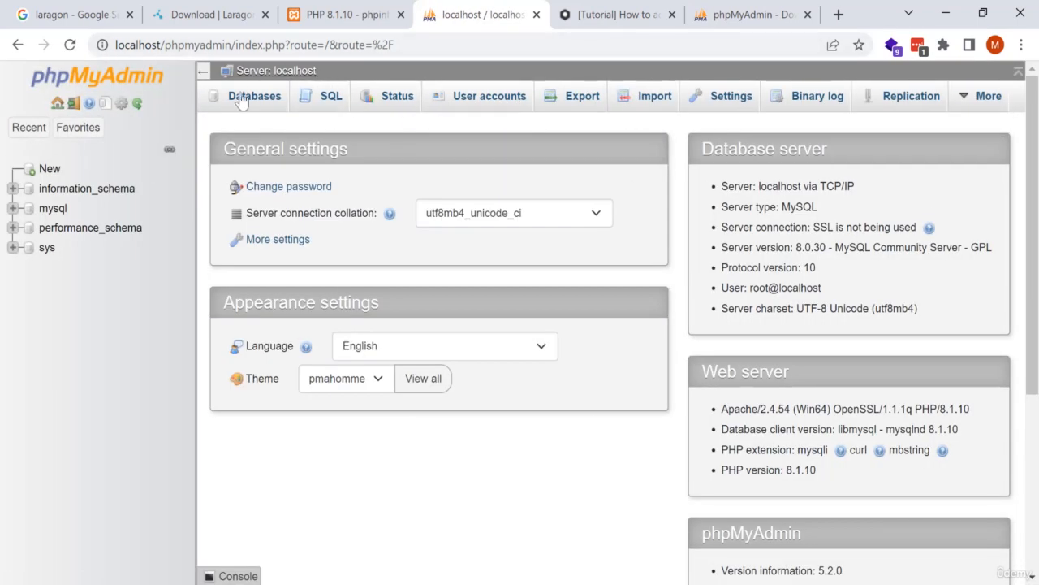
left_click(294, 73)
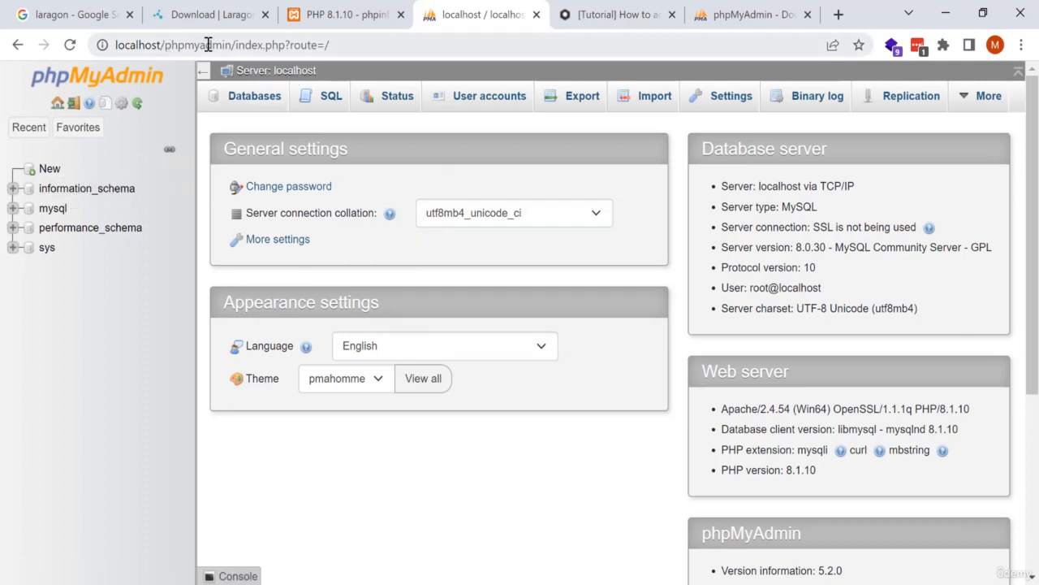
left_click(742, 583)
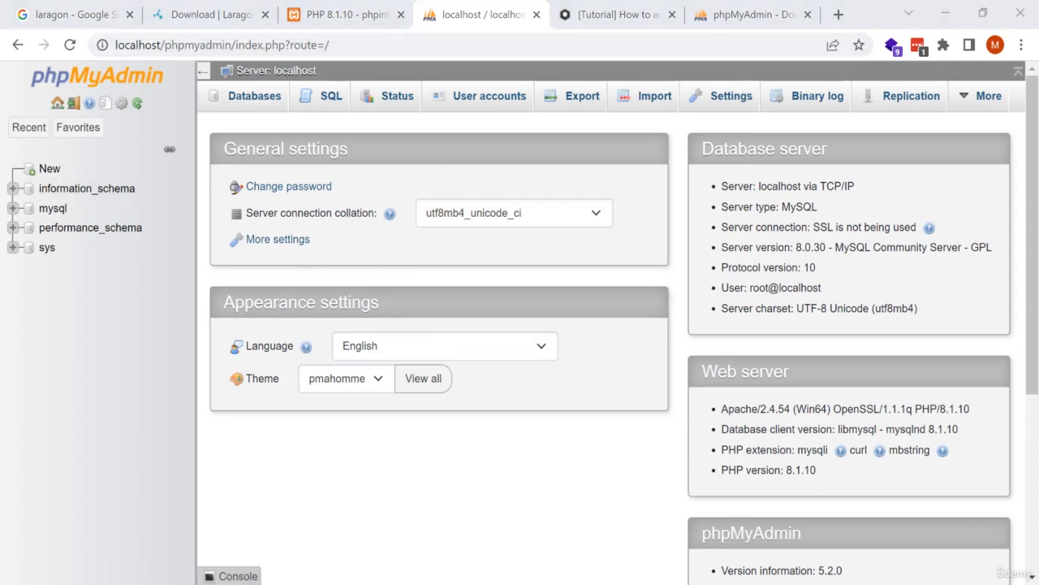